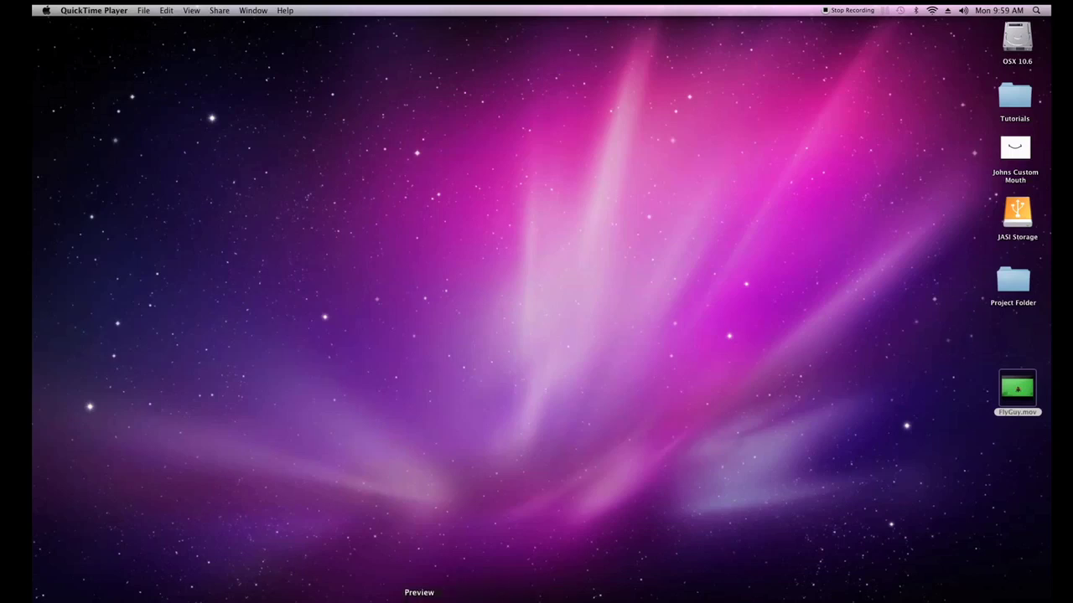
- Switch to After Effects and import the numbered images starting at 100.JPG from Desktop > Project Folder > fly1 as a JPEG sequence
click(363, 596)
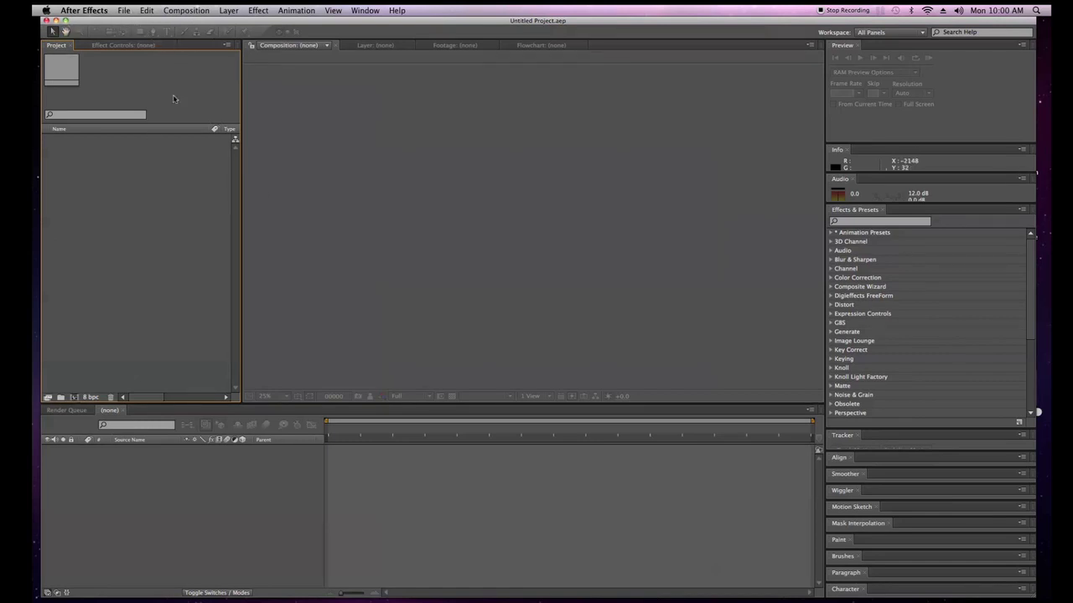
click(122, 9)
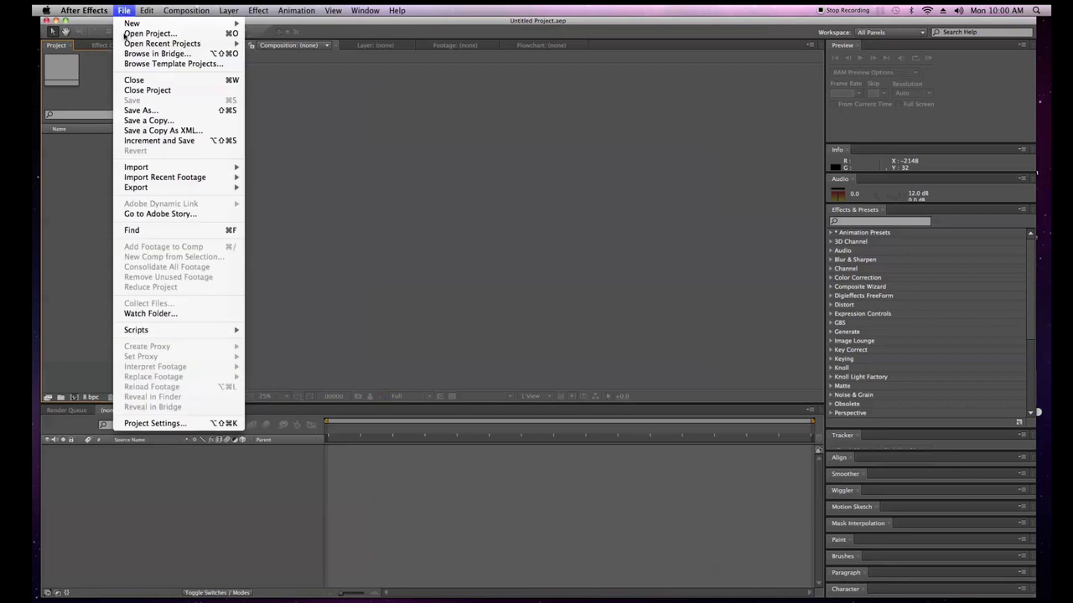
mouse_move(161, 170)
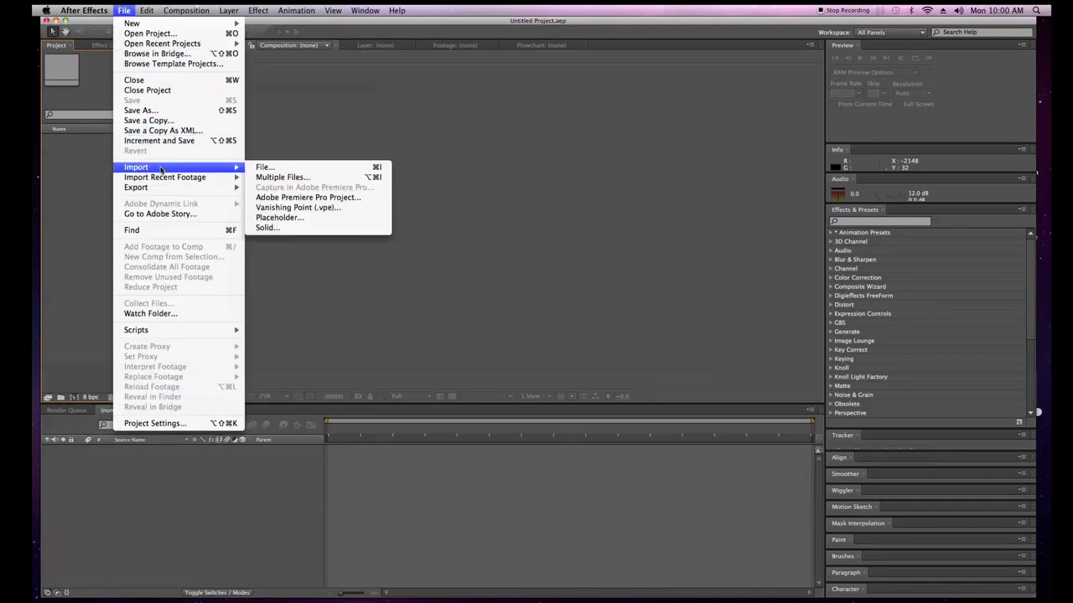
click(276, 170)
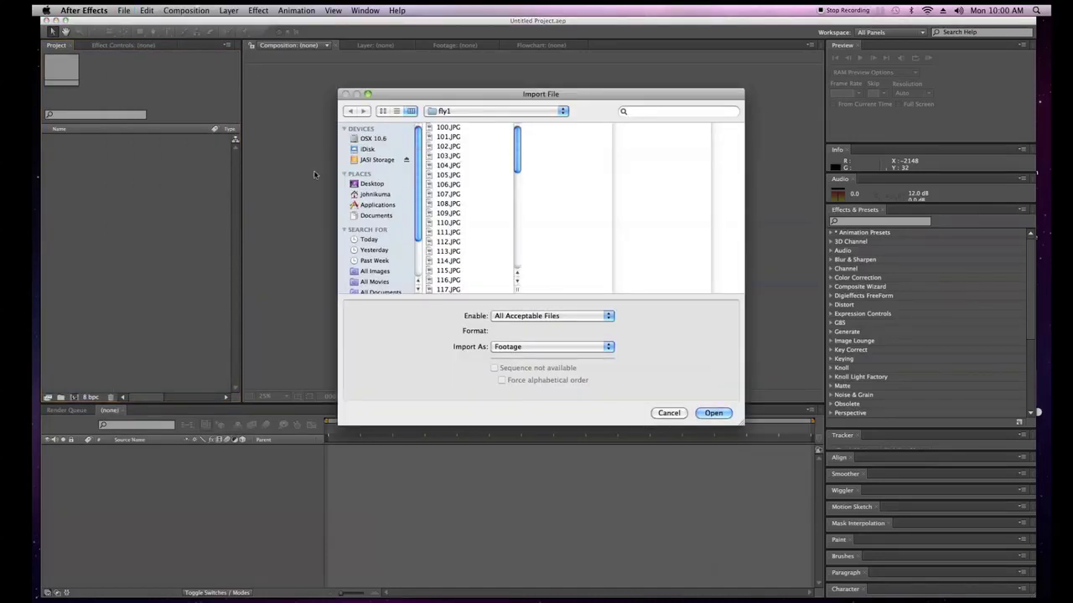
click(365, 186)
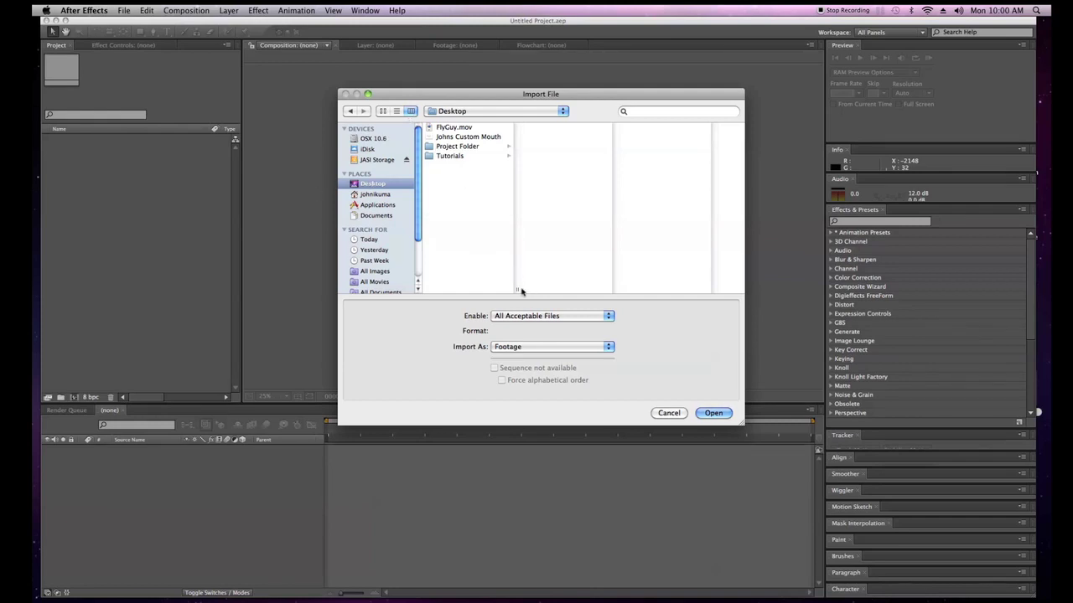
drag(518, 291, 550, 296)
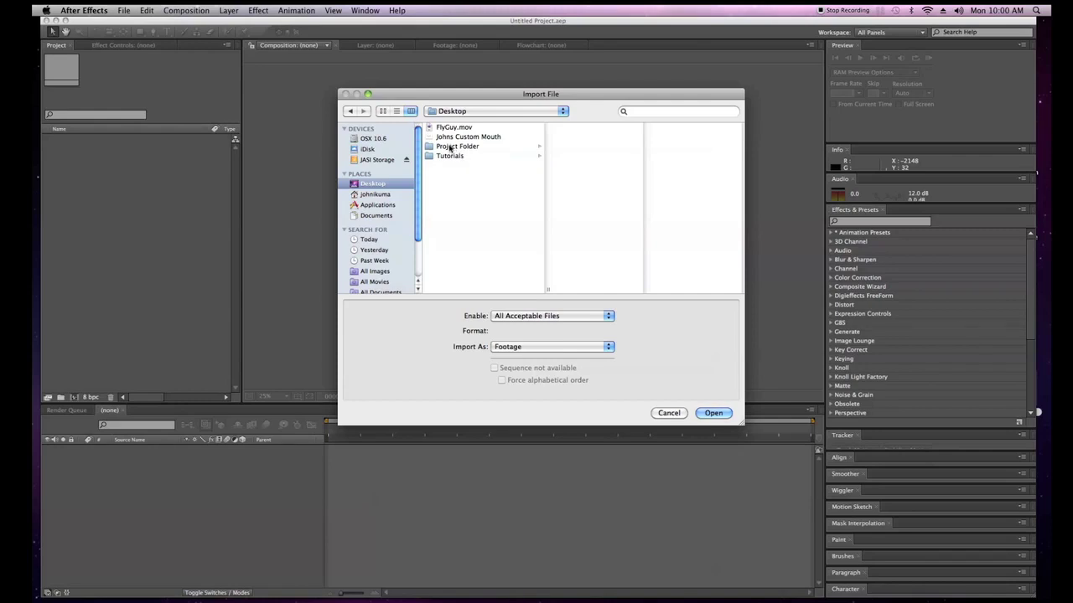
click(450, 148)
click(575, 131)
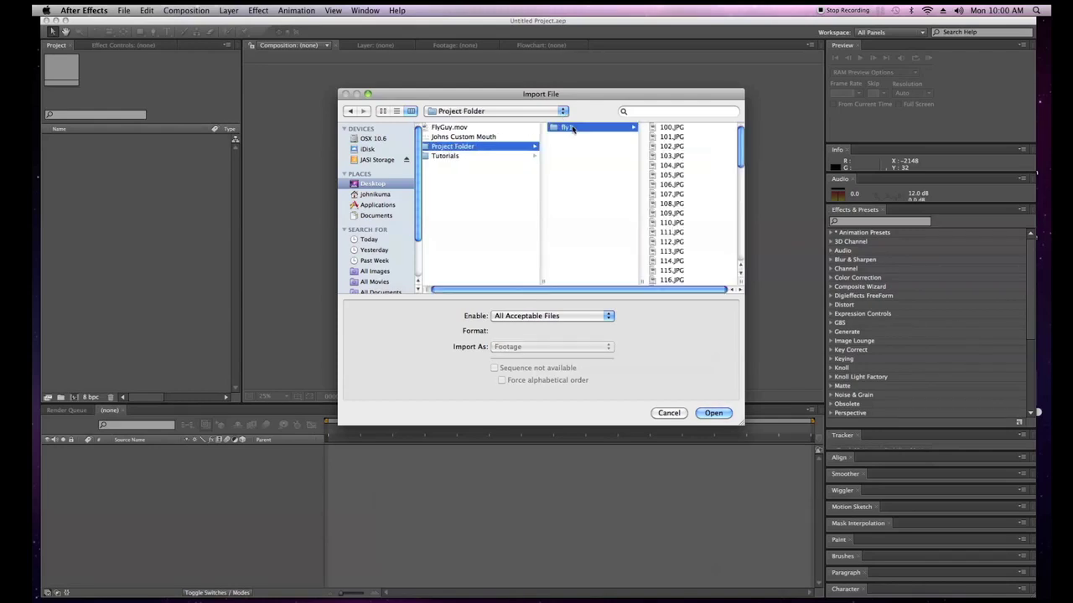
click(660, 128)
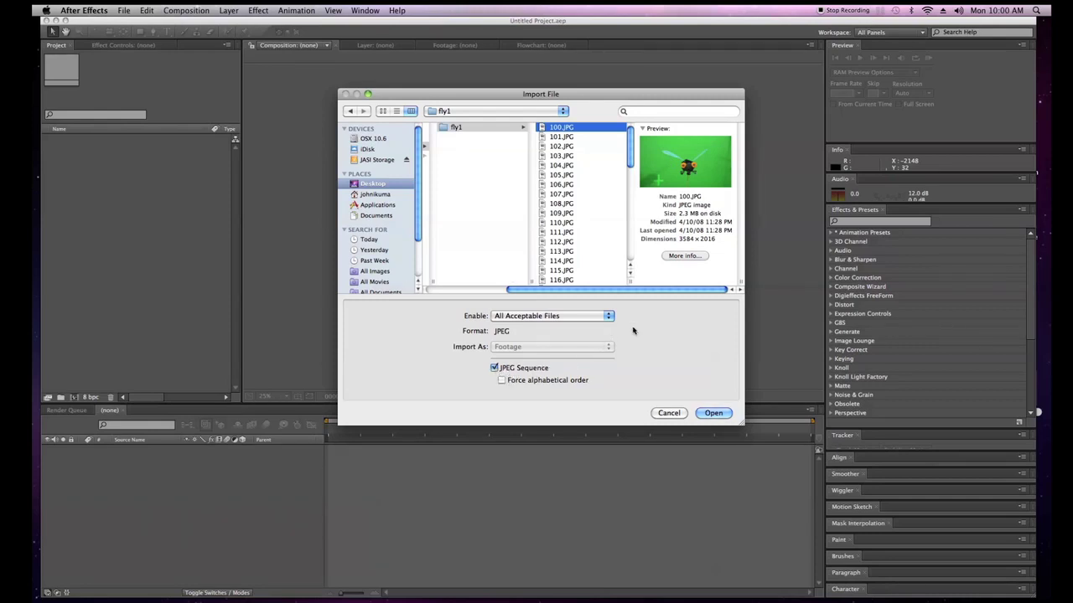
click(711, 414)
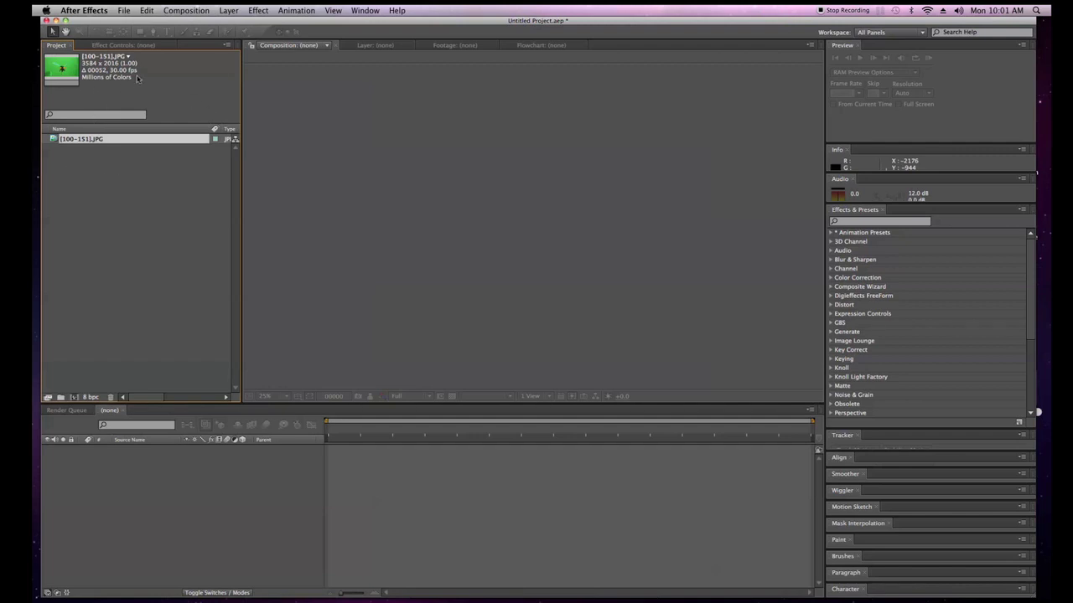
- Open the Interpret Footage settings for the imported JPEG sequence and look over its Color Management options
click(47, 398)
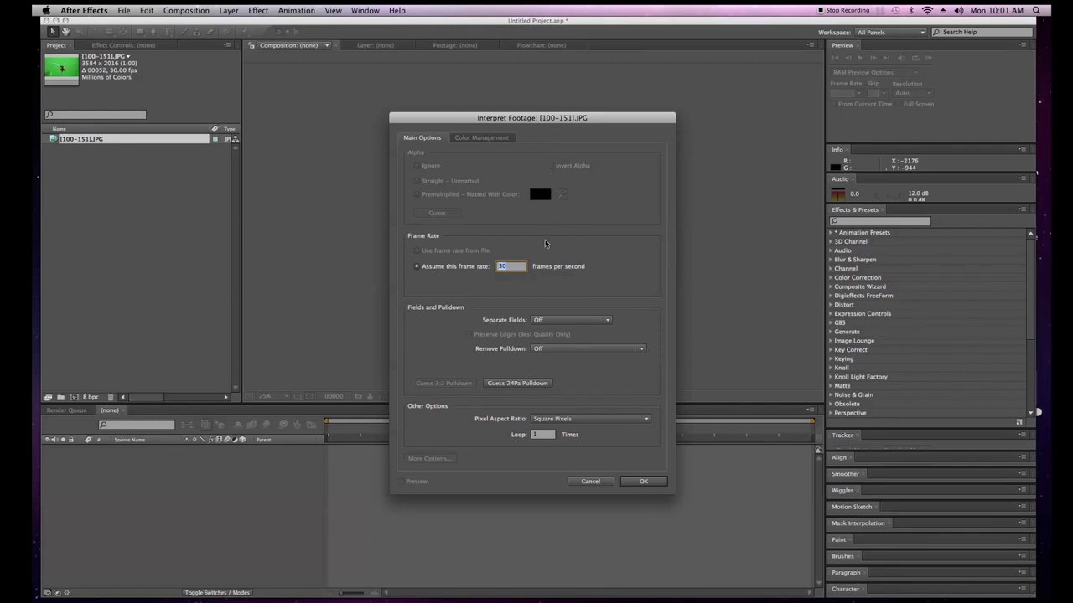
click(474, 137)
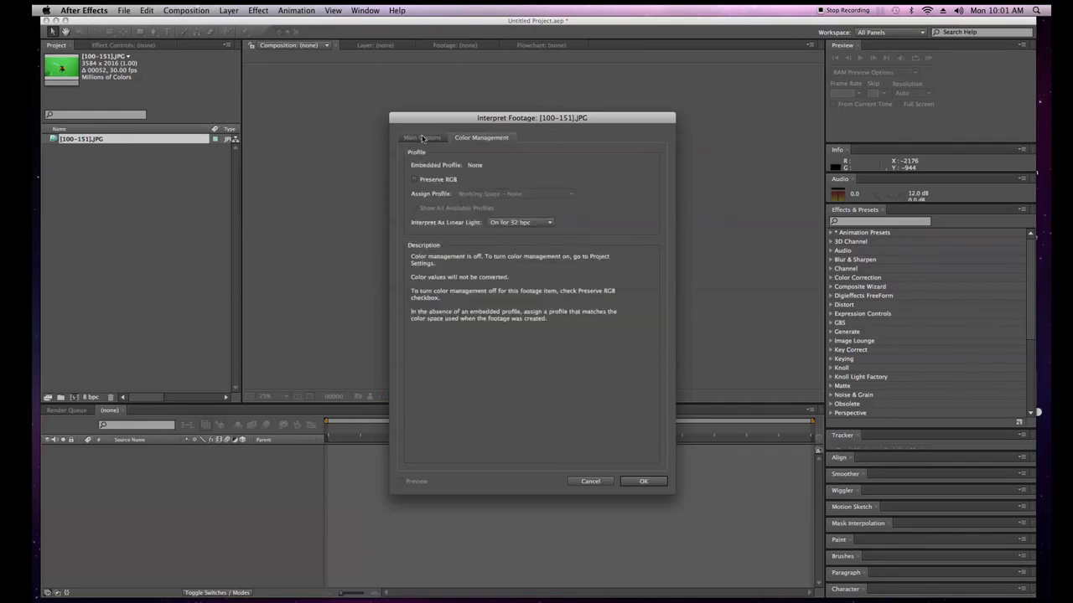
click(430, 138)
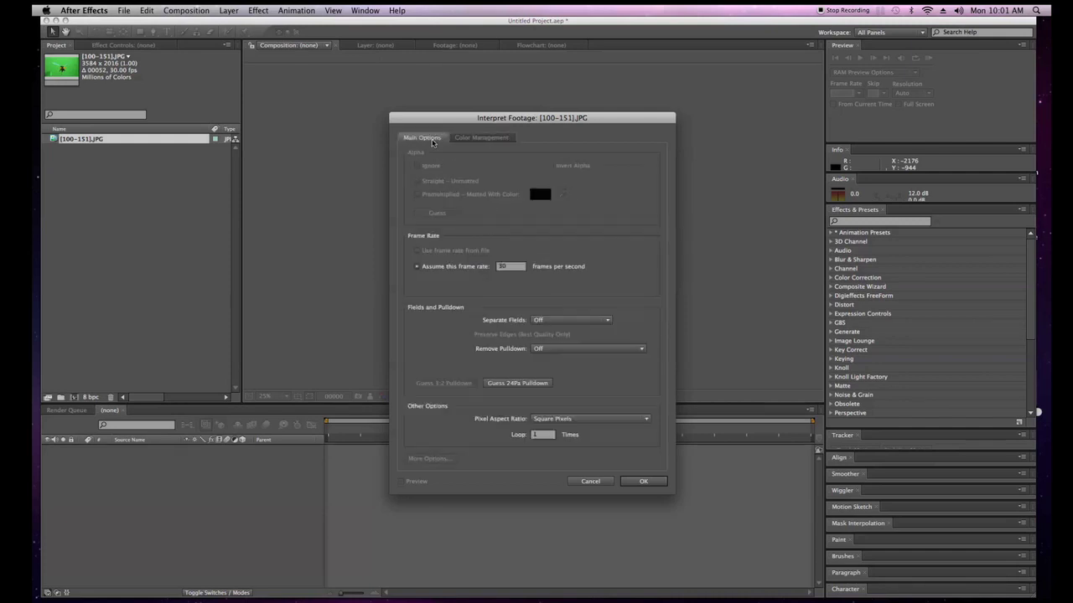
click(472, 138)
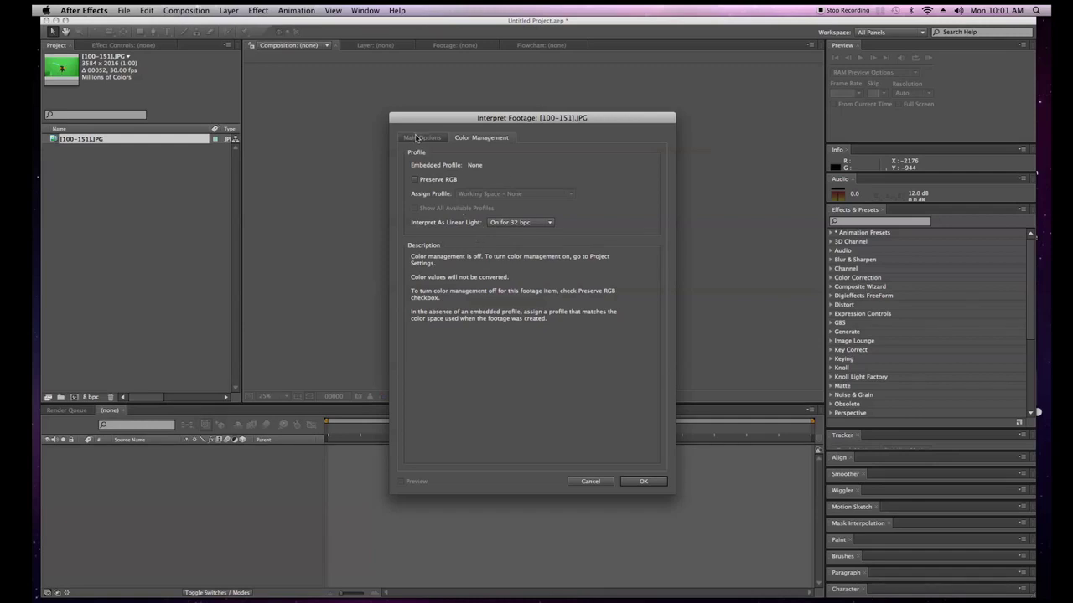
click(419, 138)
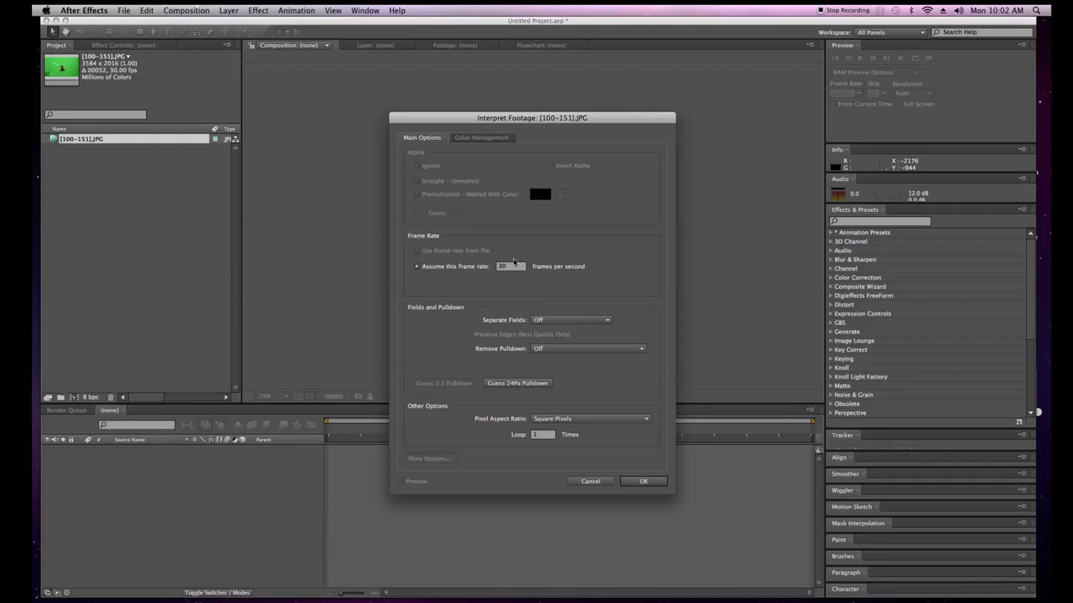
- Try 23.976 frames per second as the sequence's assumed frame rate, then clear the value
click(517, 267)
text(24)
key(BackSpace)
key(BackSpace)
text(23.976)
key(BackSpace)
key(BackSpace)
key(BackSpace)
key(BackSpace)
key(BackSpace)
key(BackSpace)
- Set the sequence's assumed frame rate to 24 fps, choose Square Pixels as its pixel aspect ratio and apply the settings
text(24)
key(Tab)
click(587, 419)
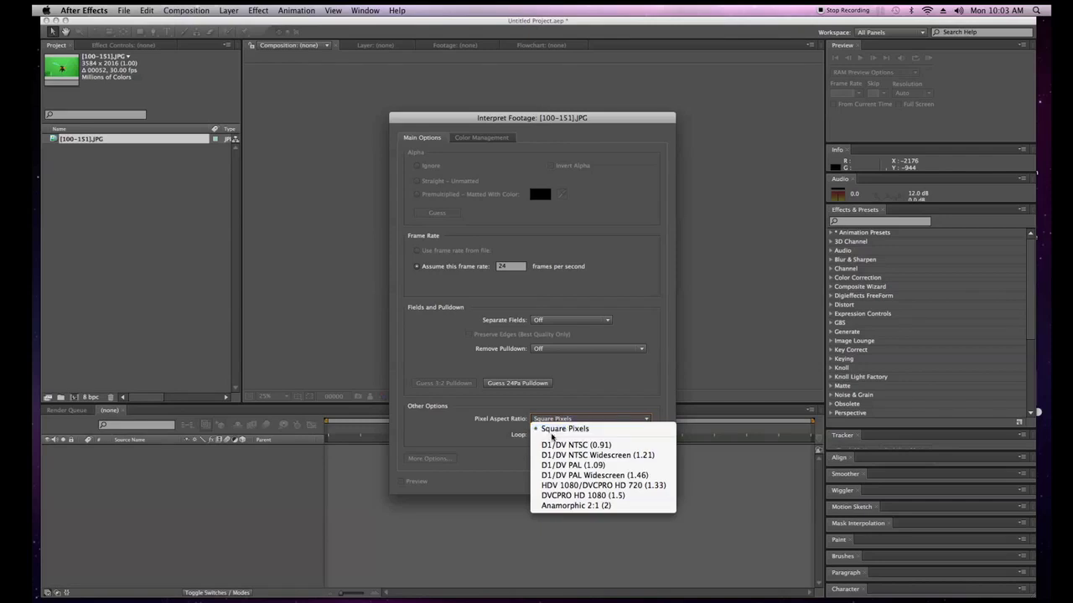
click(582, 432)
click(637, 479)
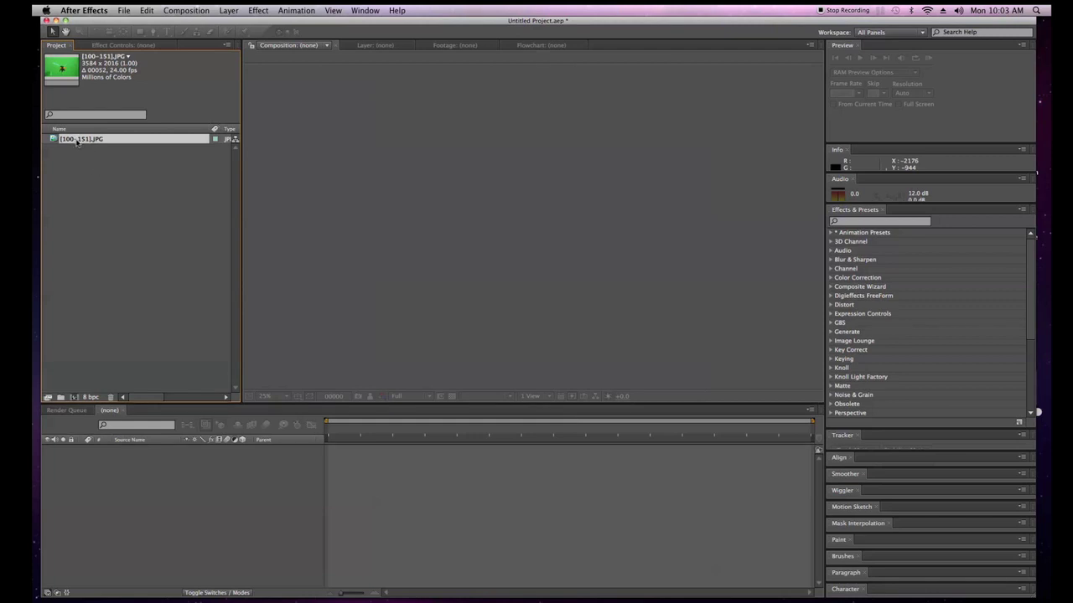
- Rename the imported JPEG sequence as FlyGuy and create a new composition from it
key(Return)
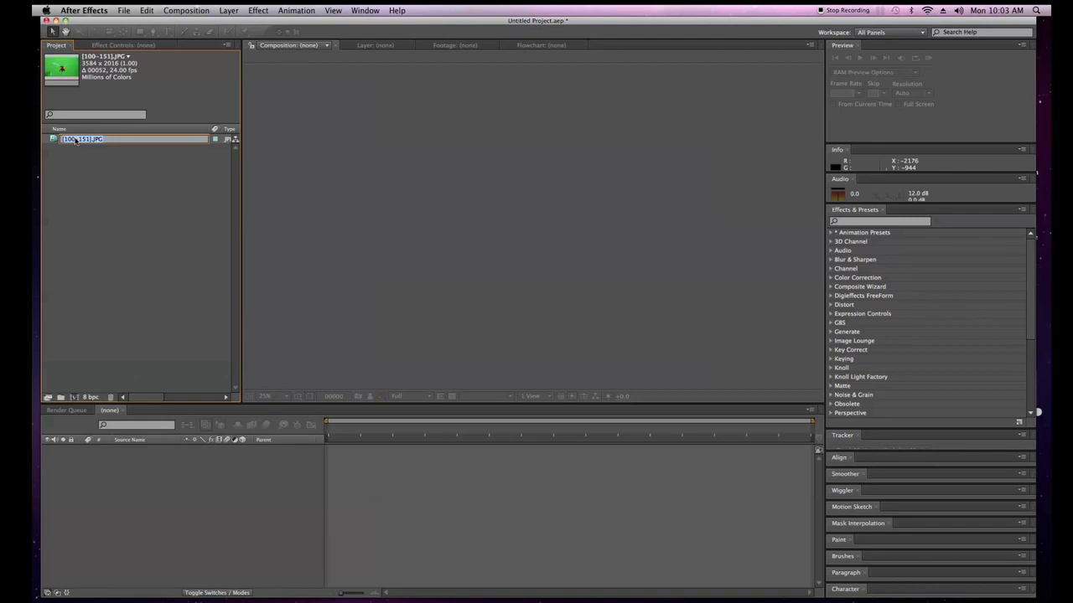
text(f)
key(Return)
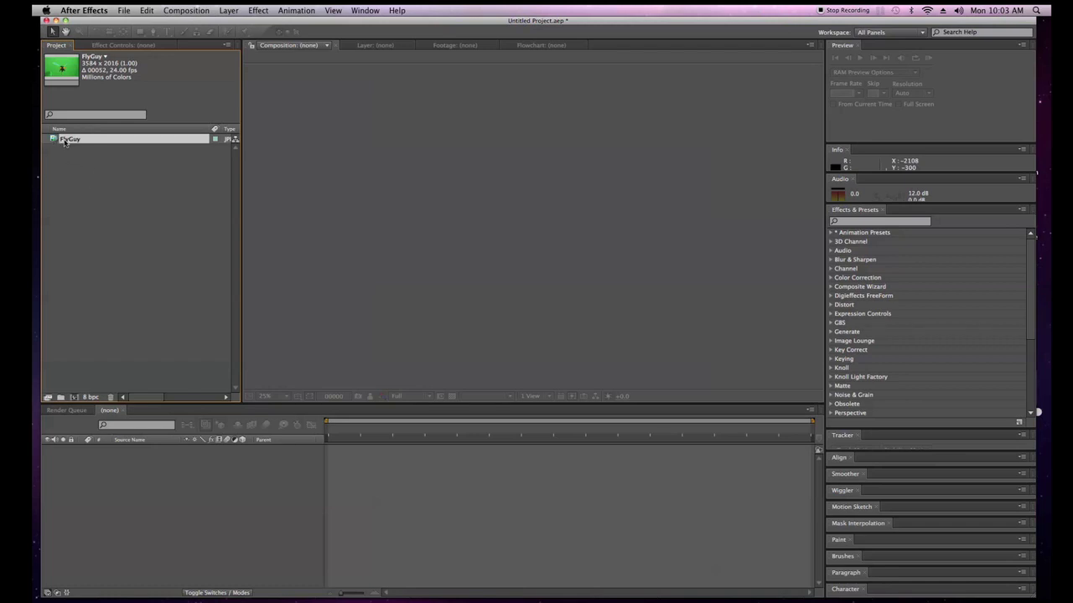
drag(65, 143, 73, 399)
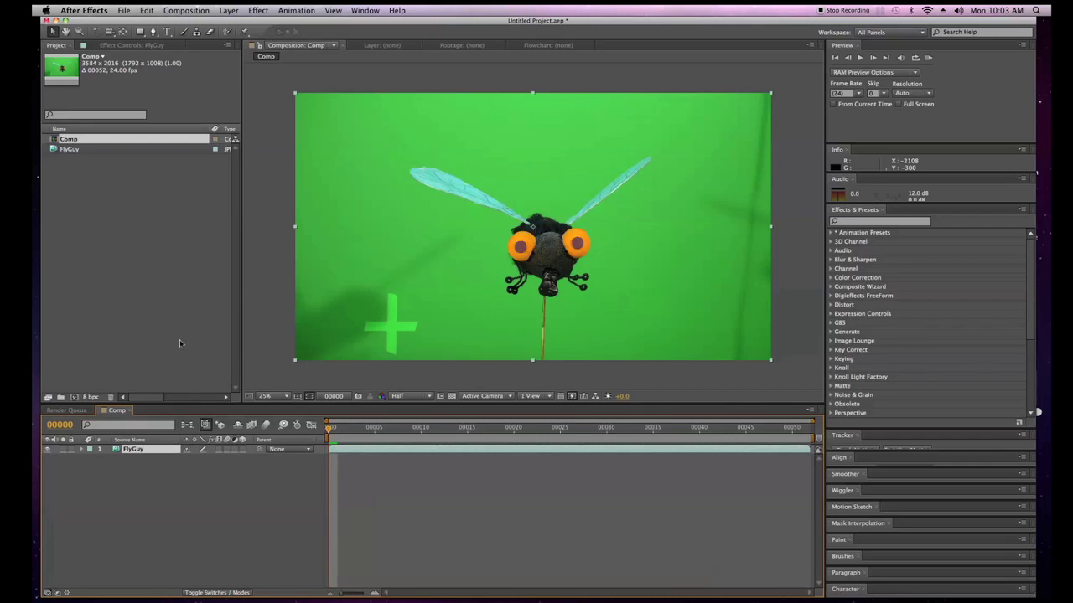
- Save the project as FlyGuy in the Project Folder on the Desktop
click(124, 10)
click(143, 101)
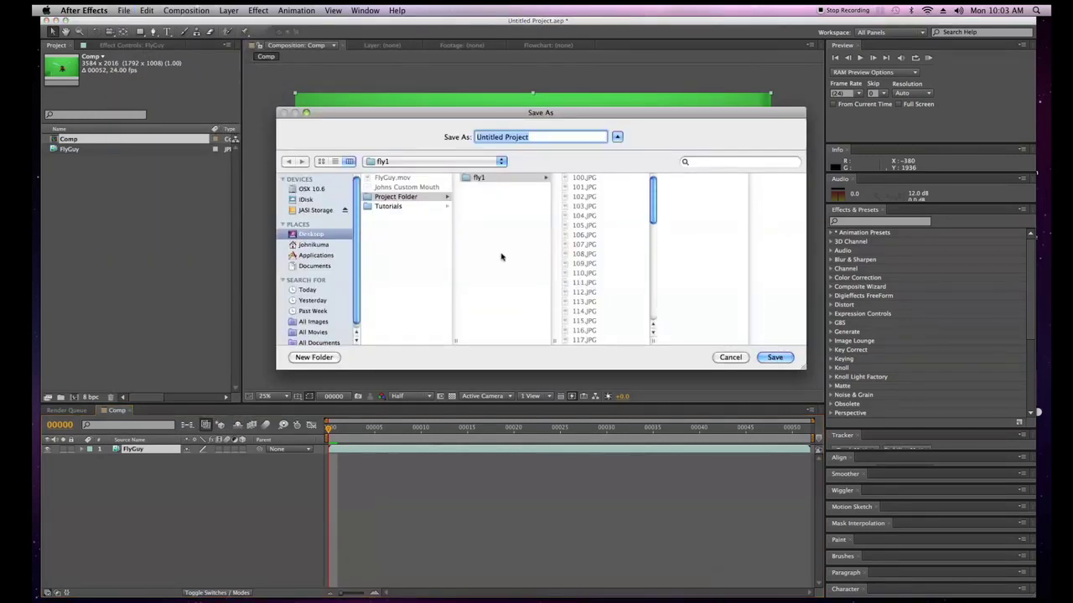
click(506, 200)
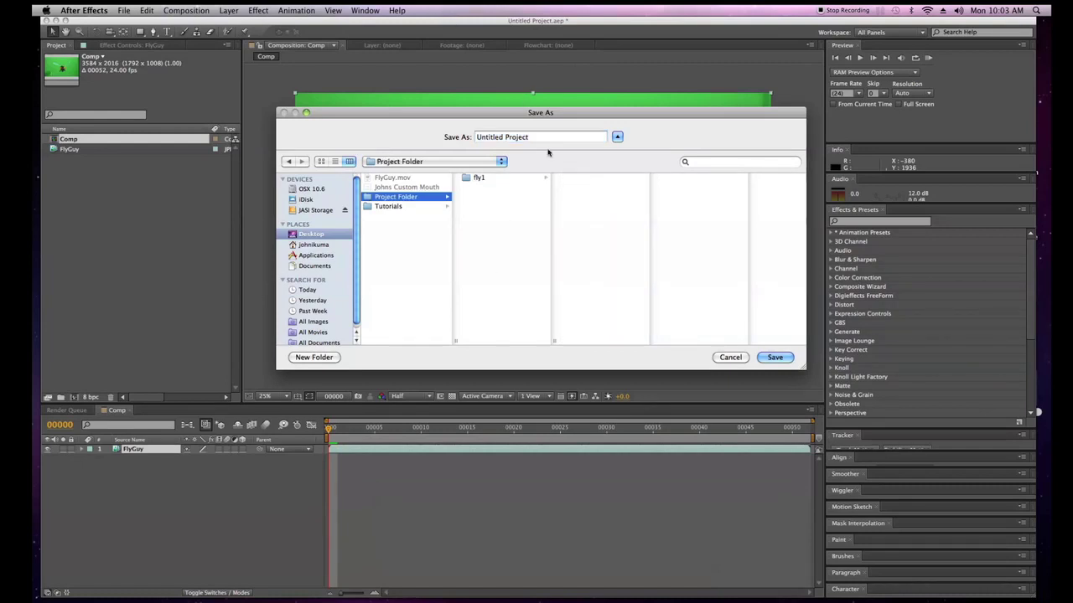
drag(537, 136, 460, 137)
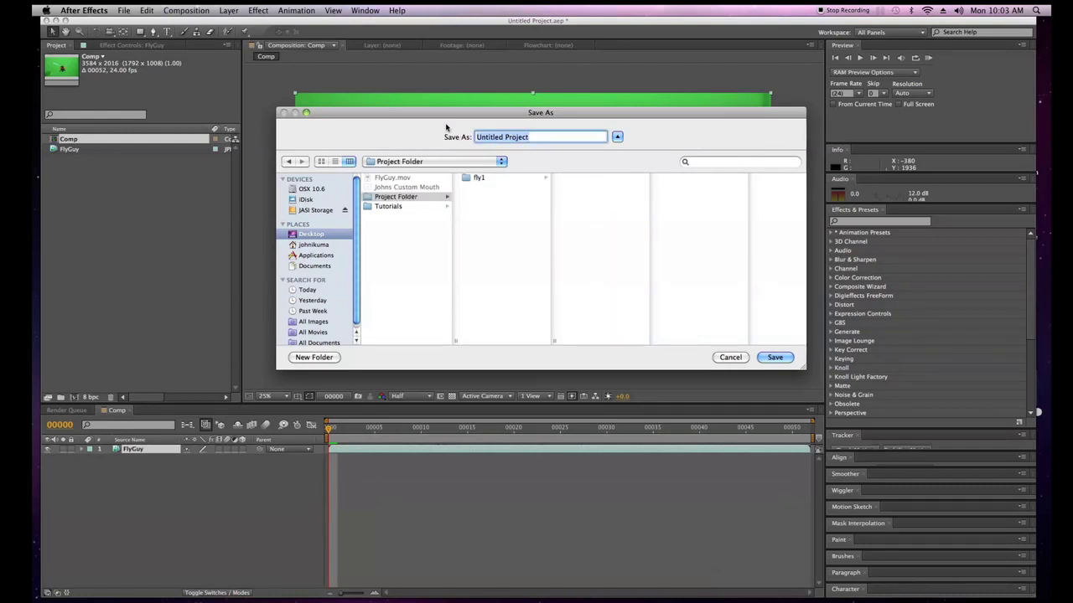
text(FlyGuy)
key(Return)
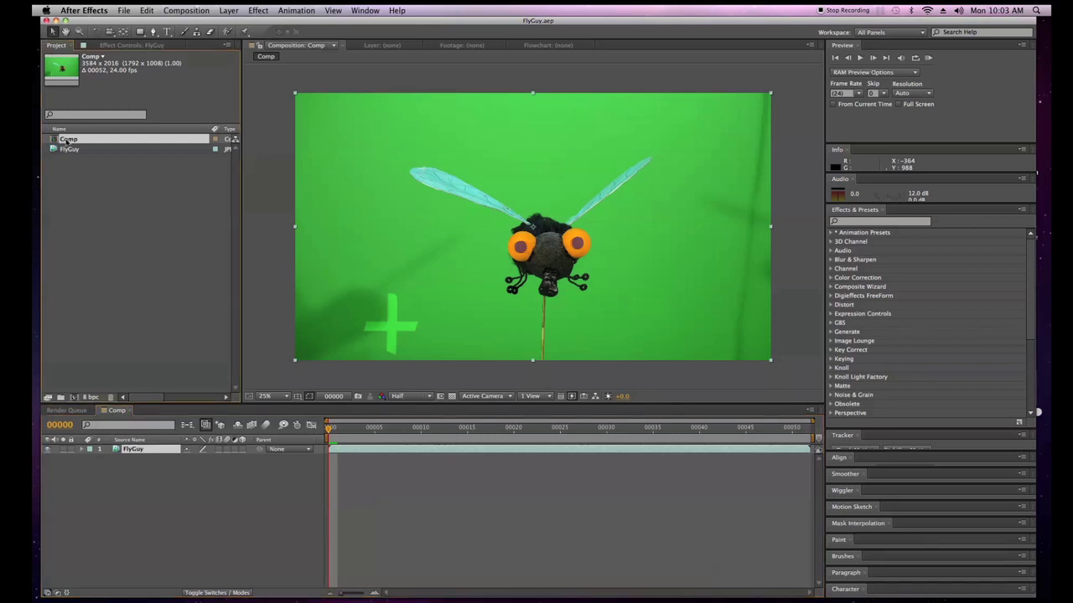
- Rename the new composition as FlyGuyComp
key(Return)
text(F)
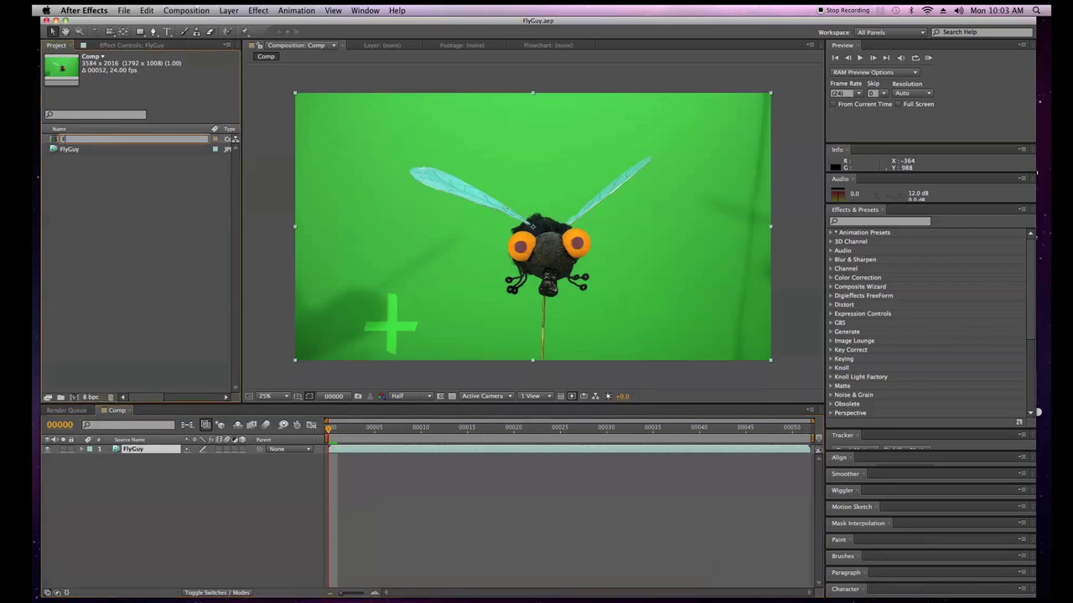
text(lyGuyComp)
key(Return)
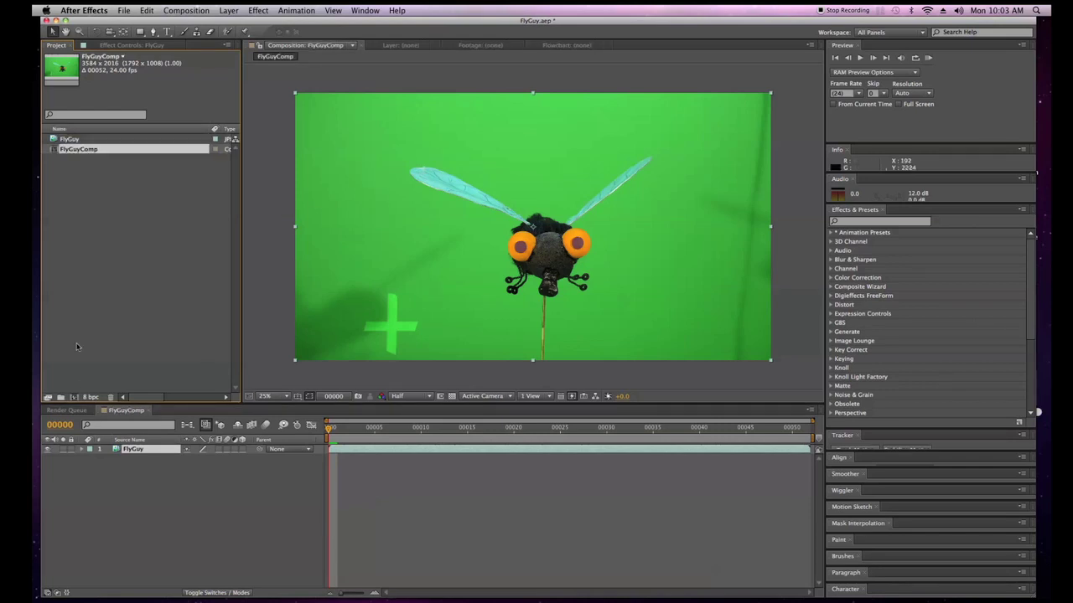
- Create a project folder named Footage and move the FlyGuy sequence into it
click(60, 398)
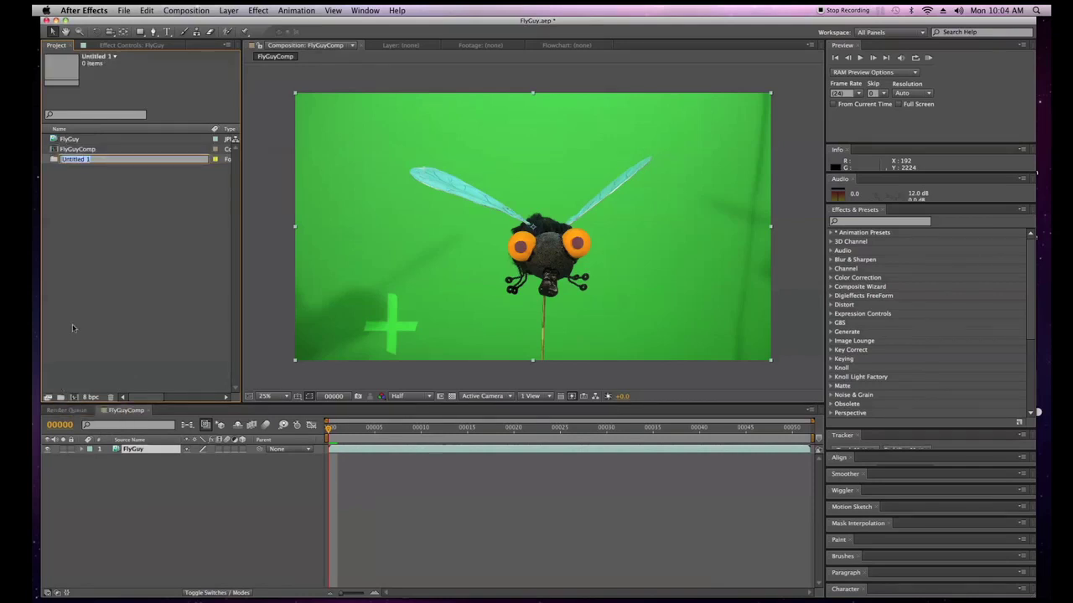
text(Footage)
key(Return)
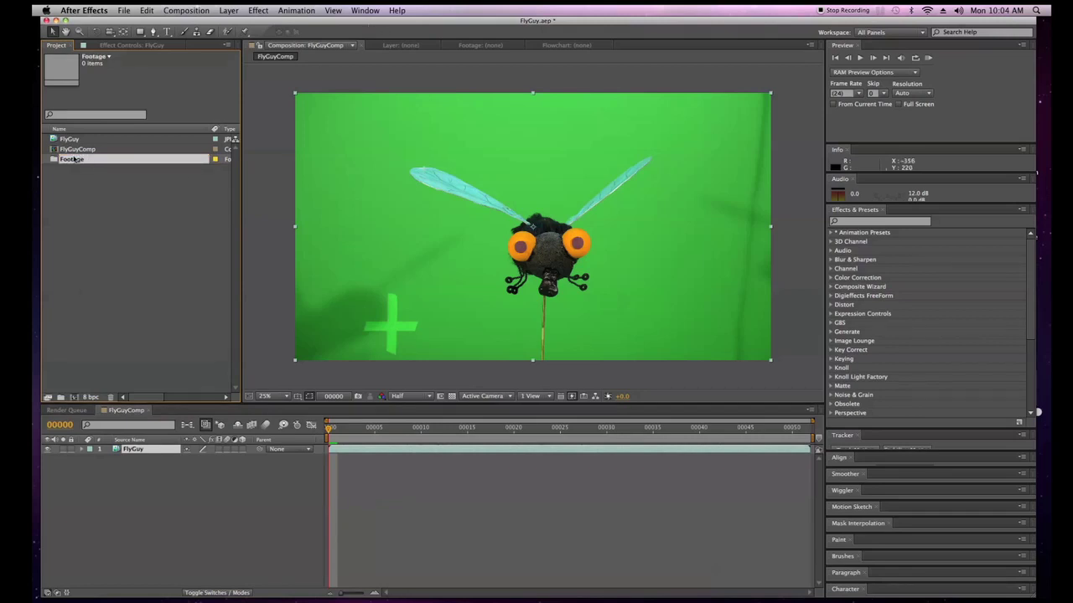
drag(70, 139, 71, 161)
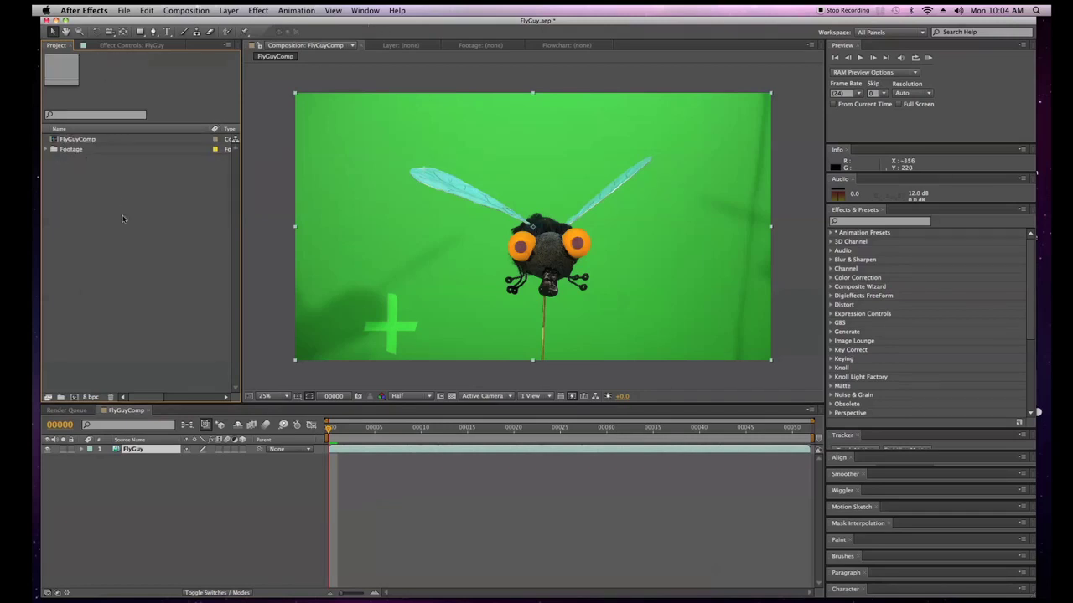
- Create a project folder named Comps and move the FlyGuyComp composition into it
click(60, 397)
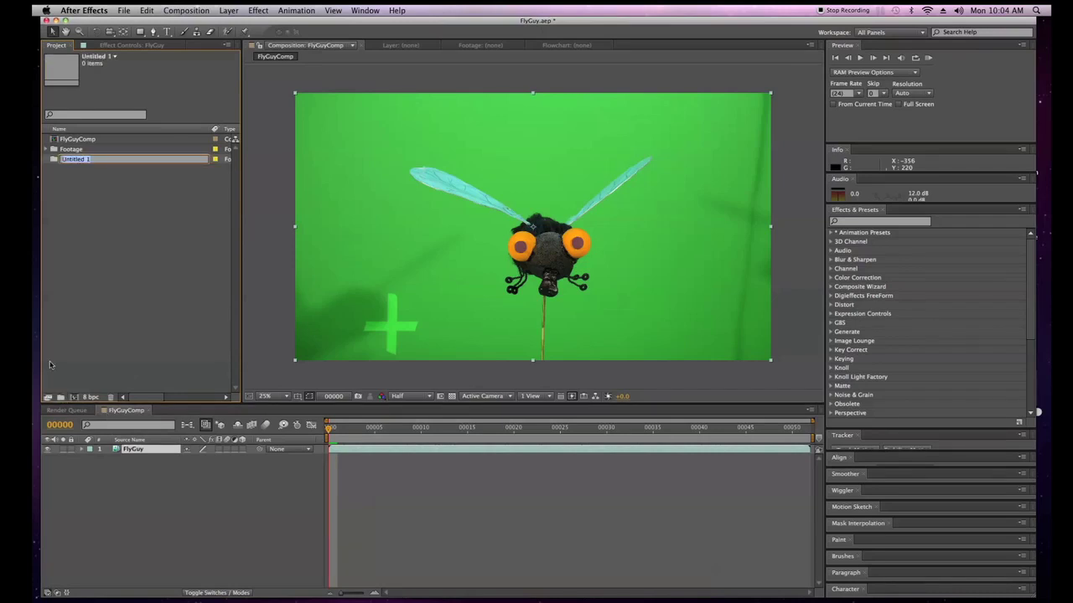
text(Comps)
key(Return)
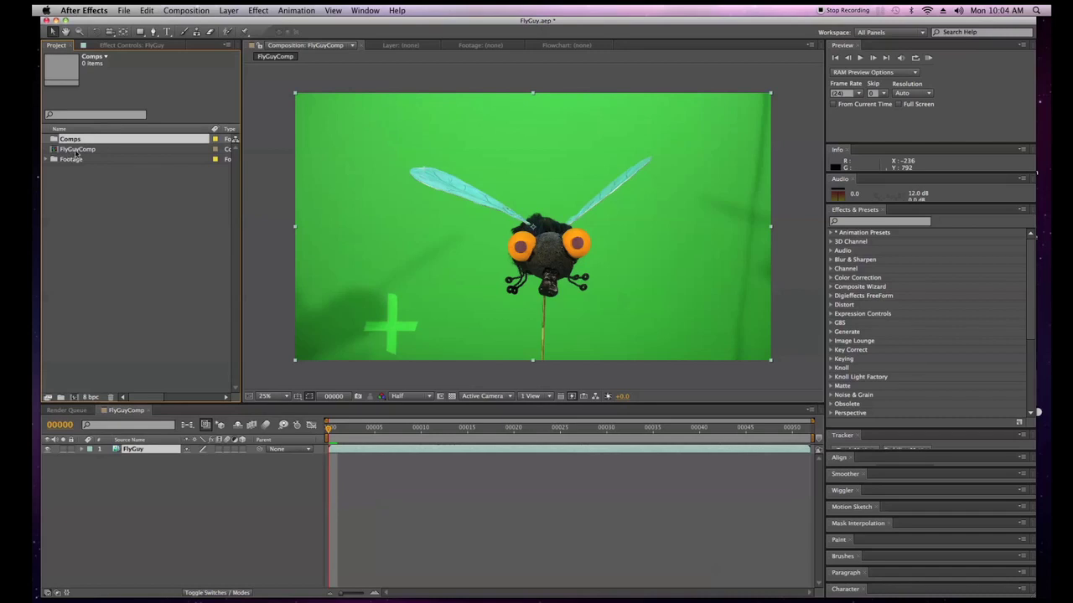
drag(76, 151, 84, 143)
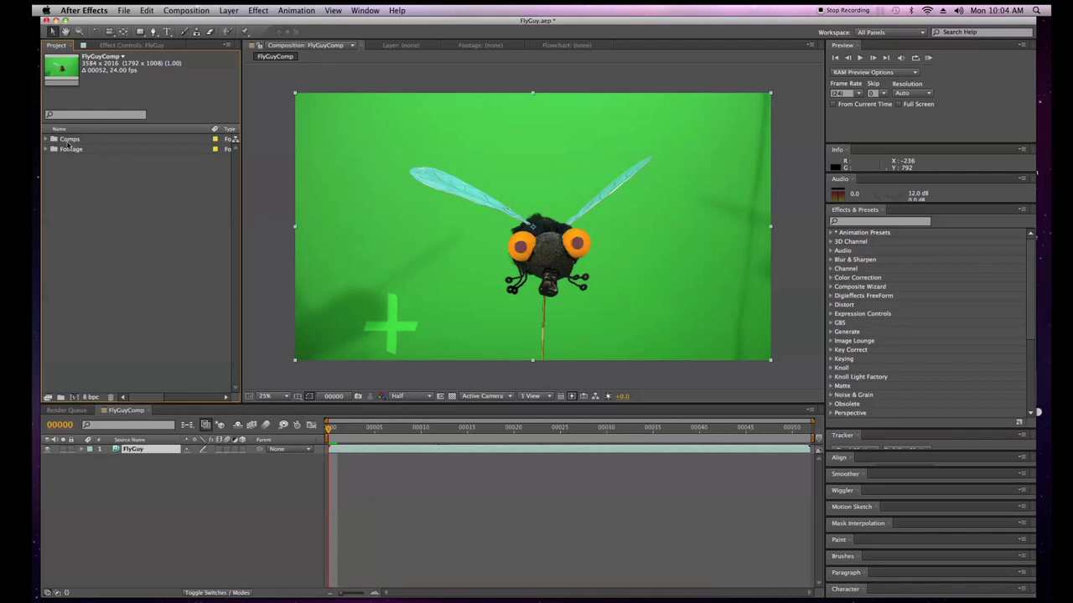
- Expand the Comps folder and rename the FlyGuyComp composition inside it as FlyGuyComp_JI_01
click(46, 149)
click(47, 149)
click(46, 140)
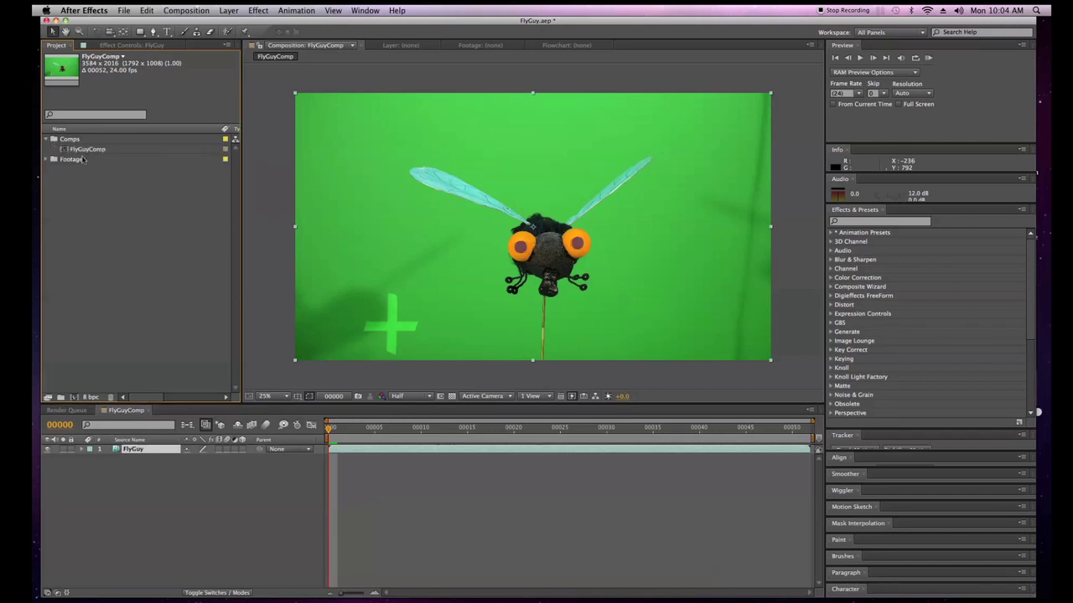
click(85, 150)
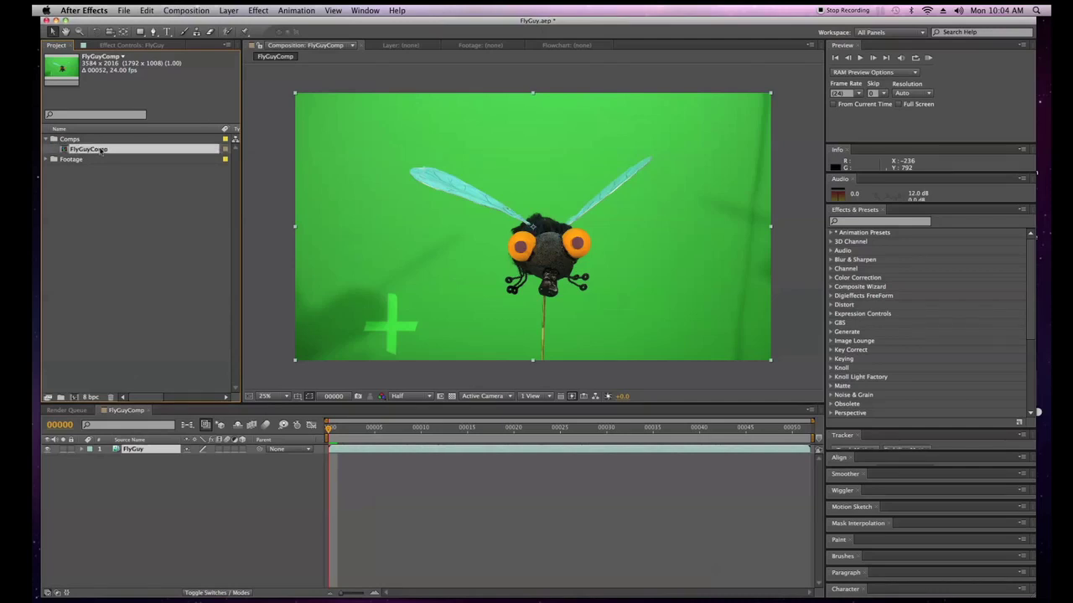
key(Return)
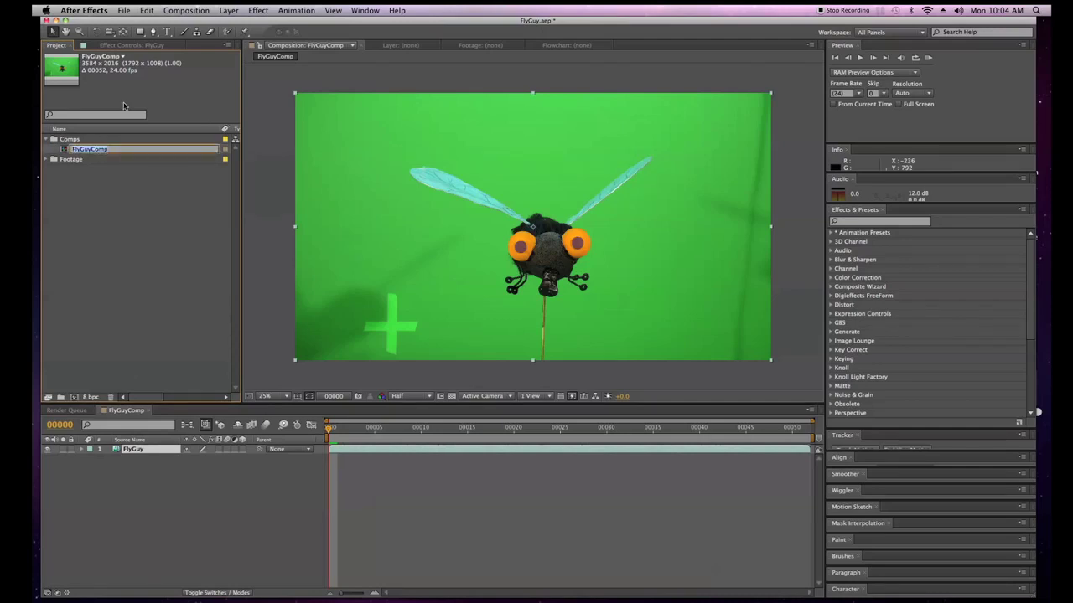
key(Right)
key(BackSpace)
text(00)
key(BackSpace)
key(BackSpace)
text(01)
key(Return)
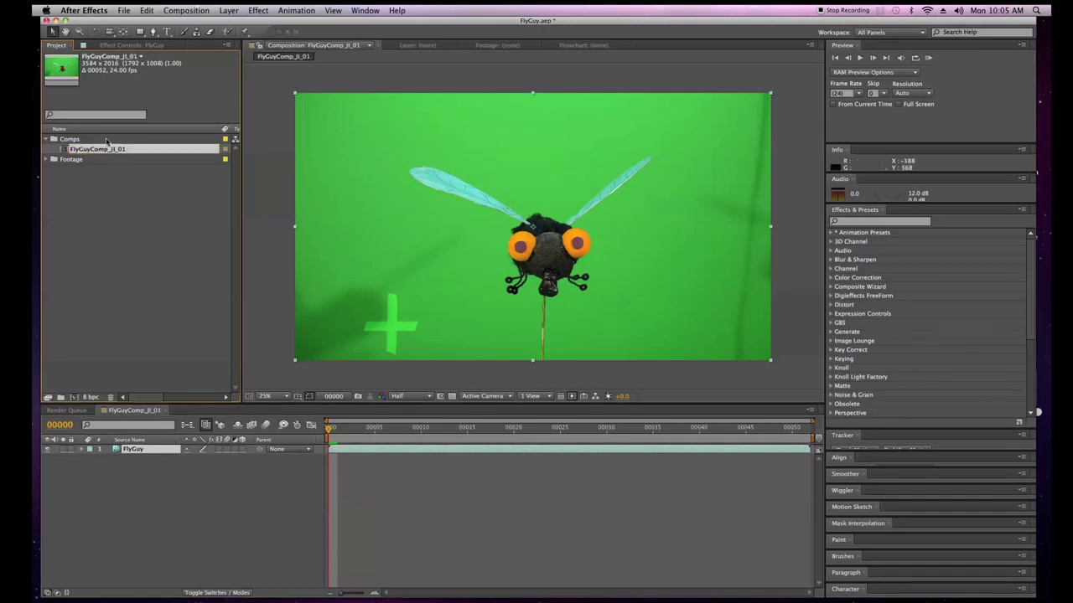
- Rename the composition in the Comps folder as FlyGuyComp_JI_v01, and expand the Footage folder to select the FlyGuy sequence
key(Return)
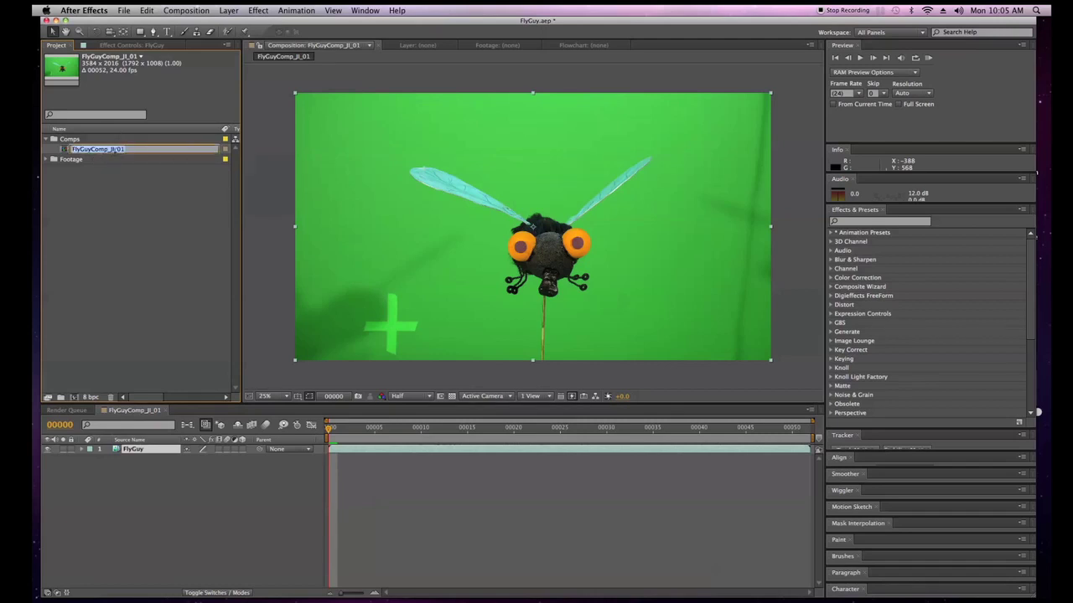
text(v)
key(Return)
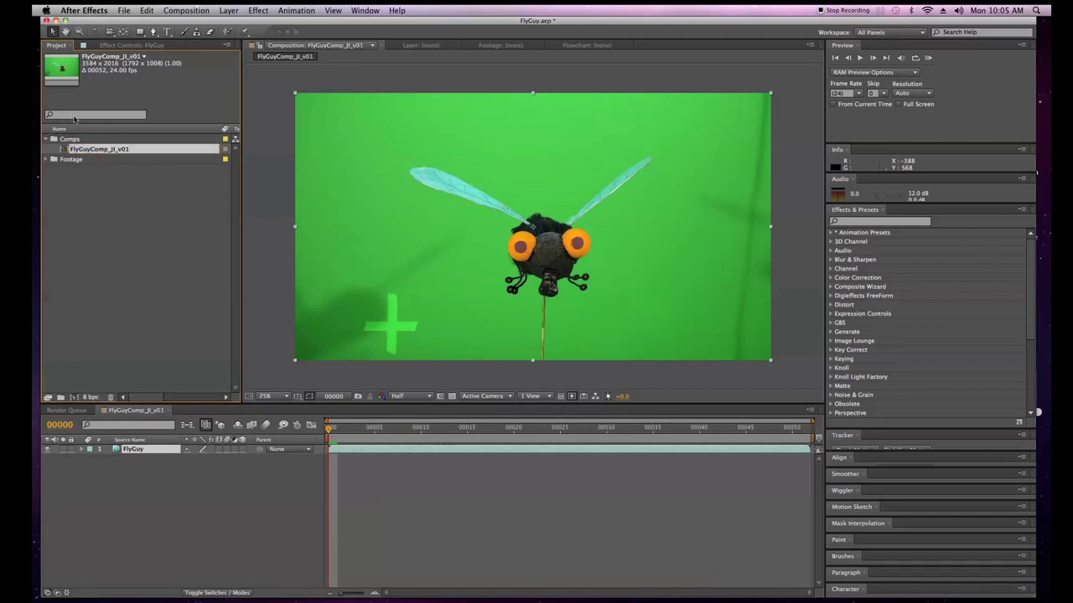
click(96, 256)
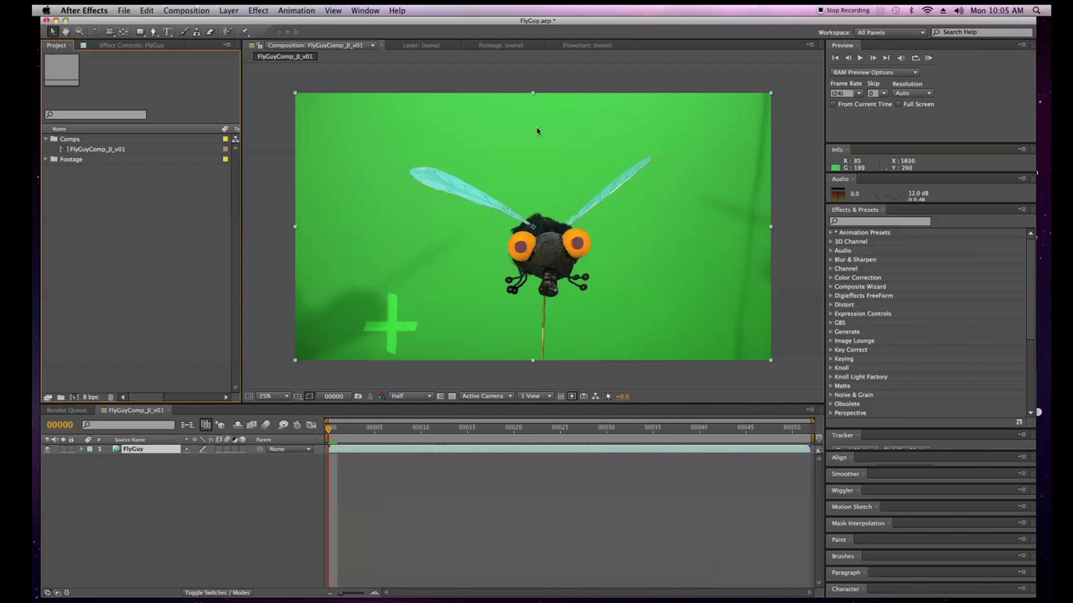
click(46, 160)
click(77, 170)
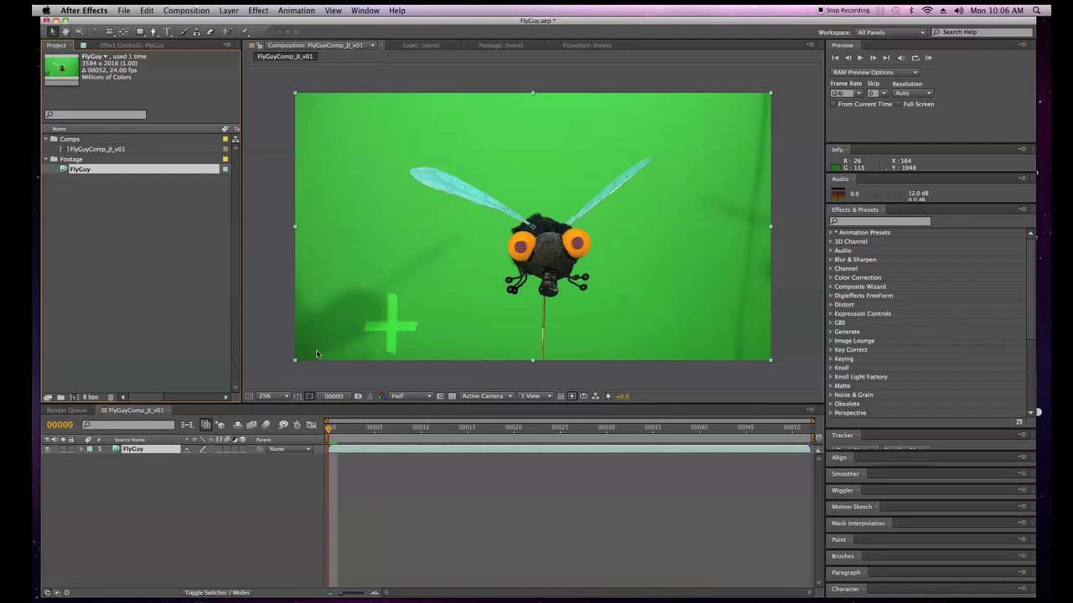
- Examine the settings of the FlyGuyComp_JI_v01 composition and its available presets, and leave them without applying a change
click(198, 12)
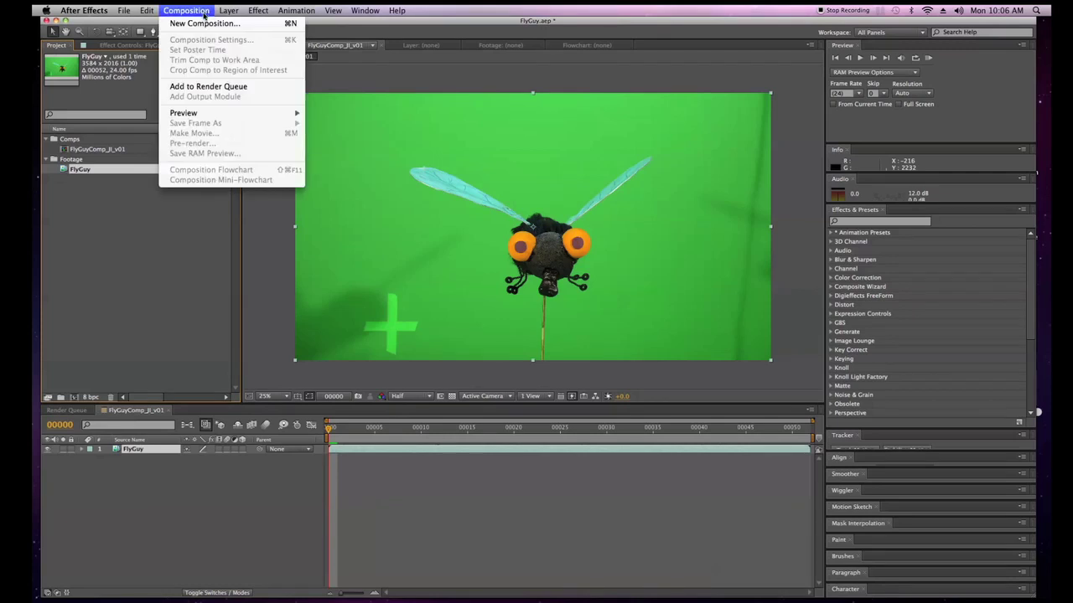
click(140, 371)
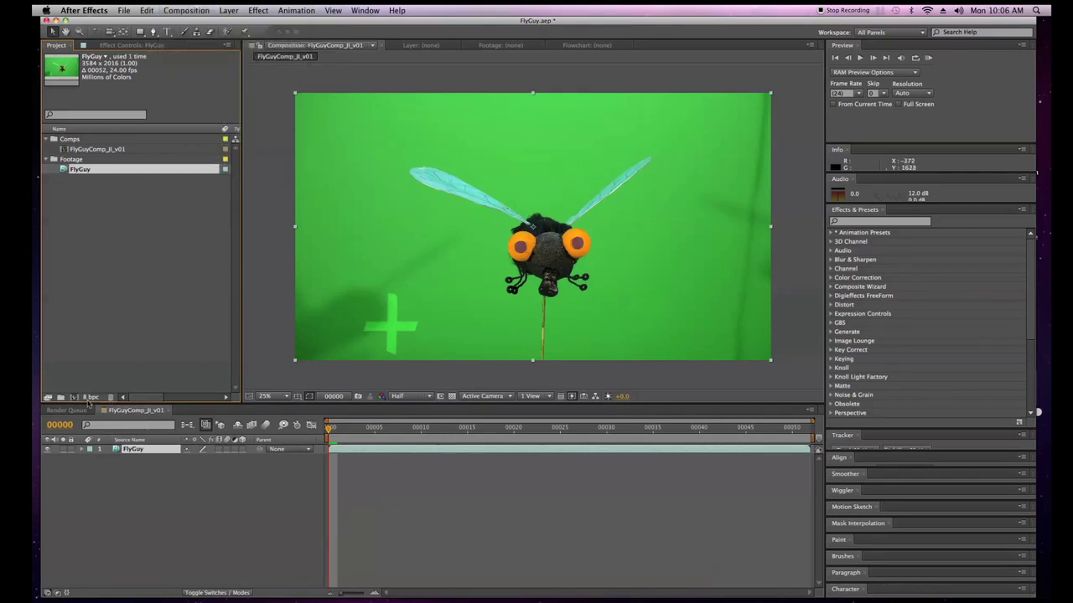
click(199, 503)
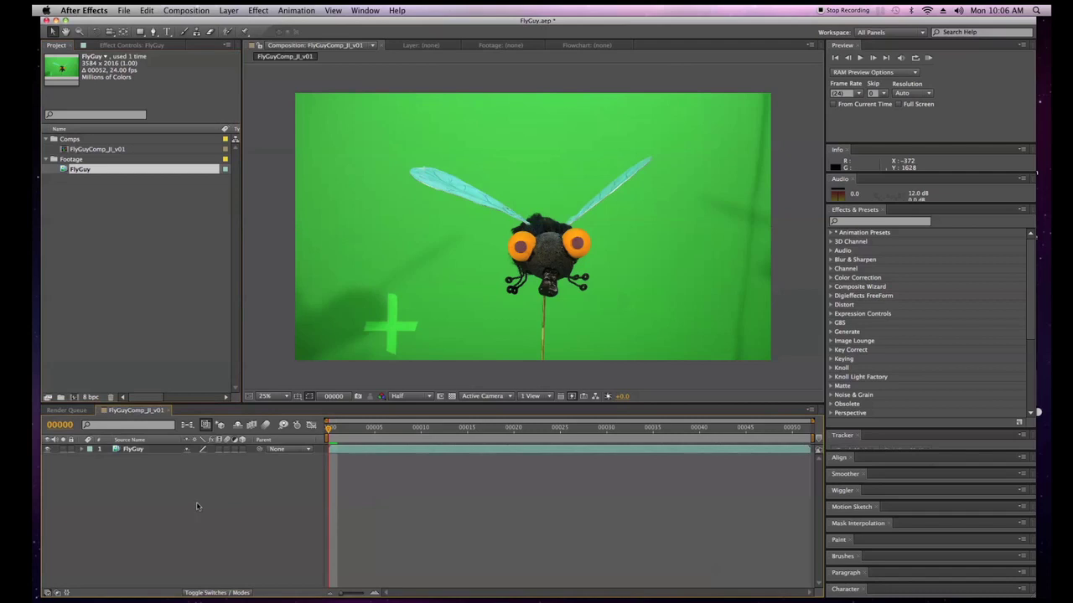
click(198, 10)
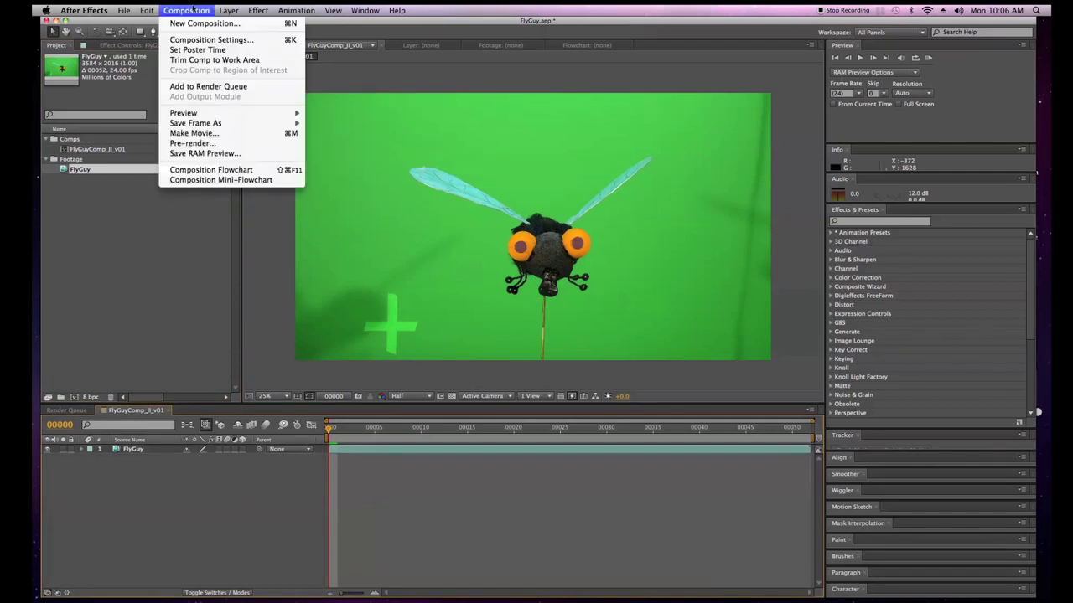
click(206, 40)
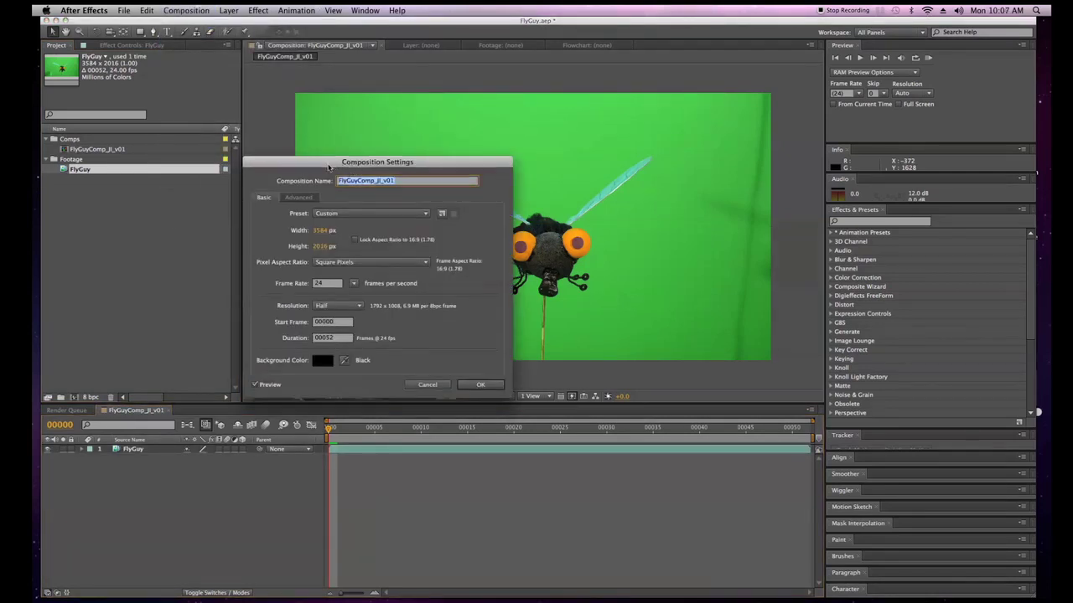
drag(328, 167, 348, 154)
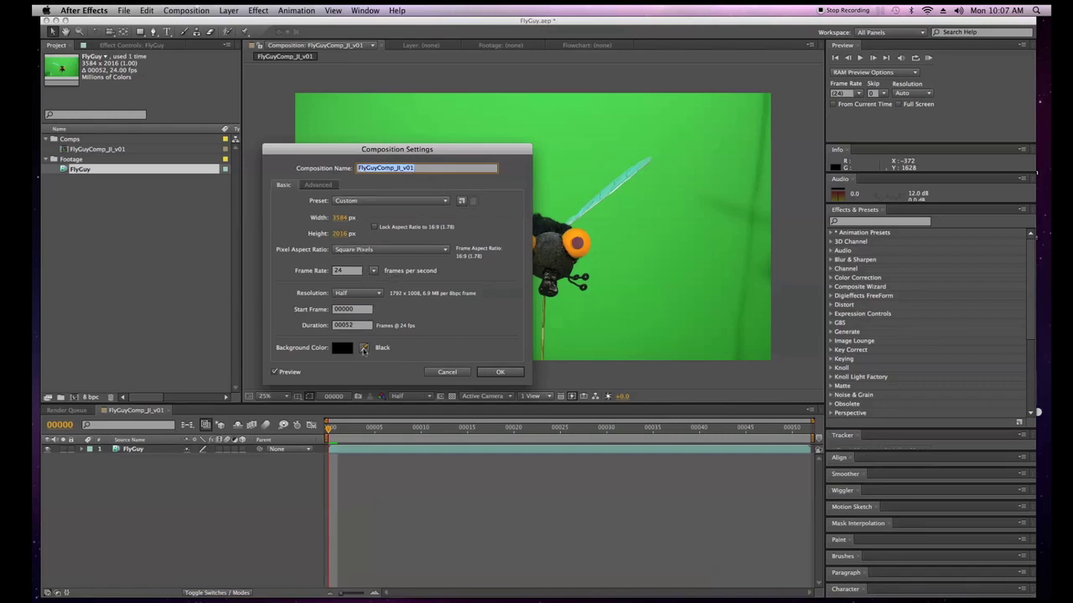
click(400, 203)
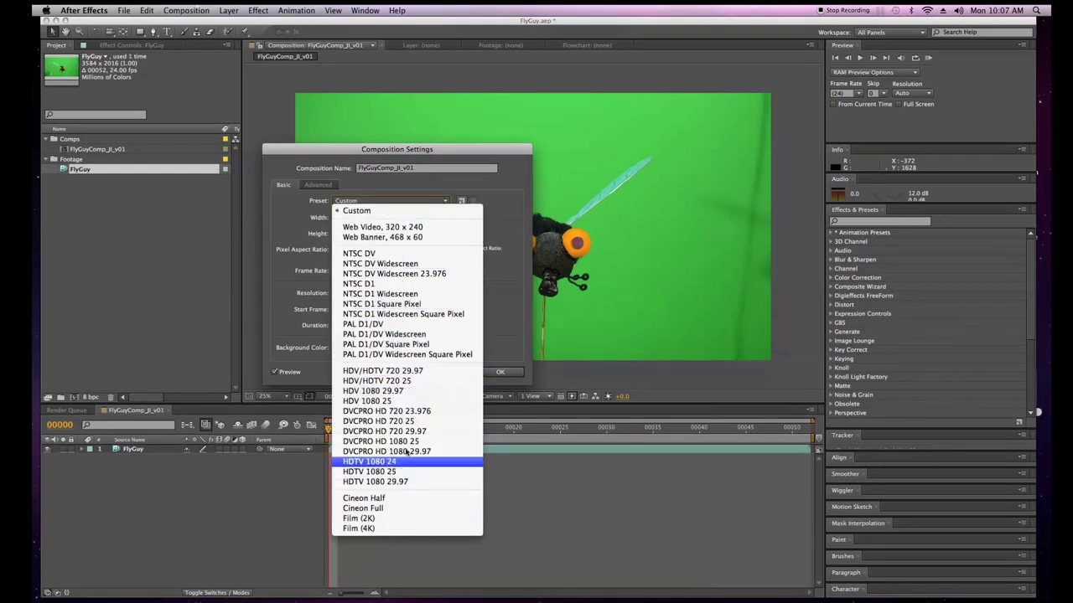
click(291, 213)
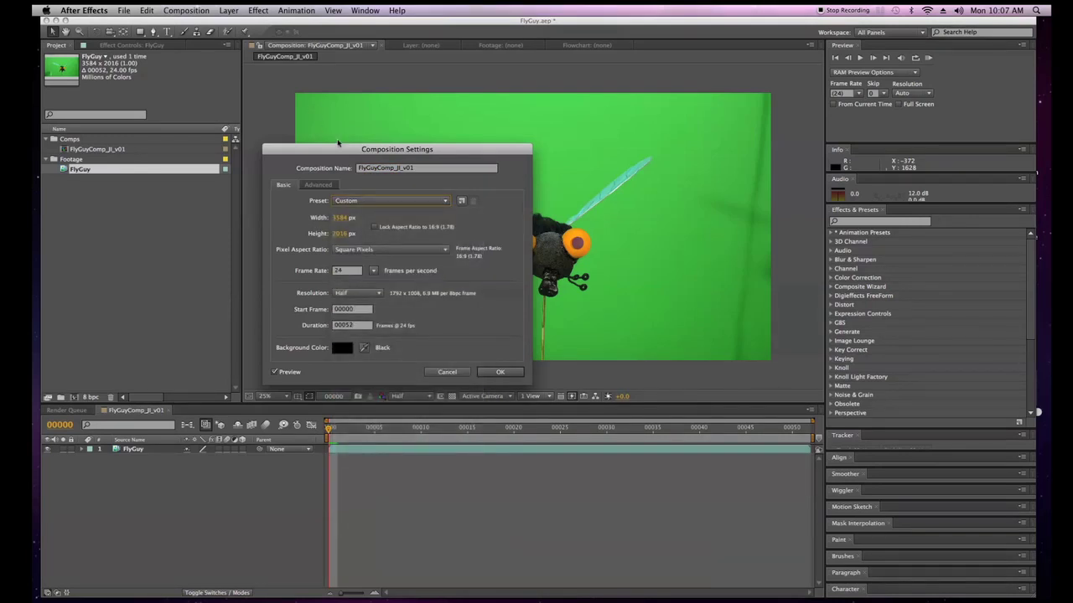
click(457, 372)
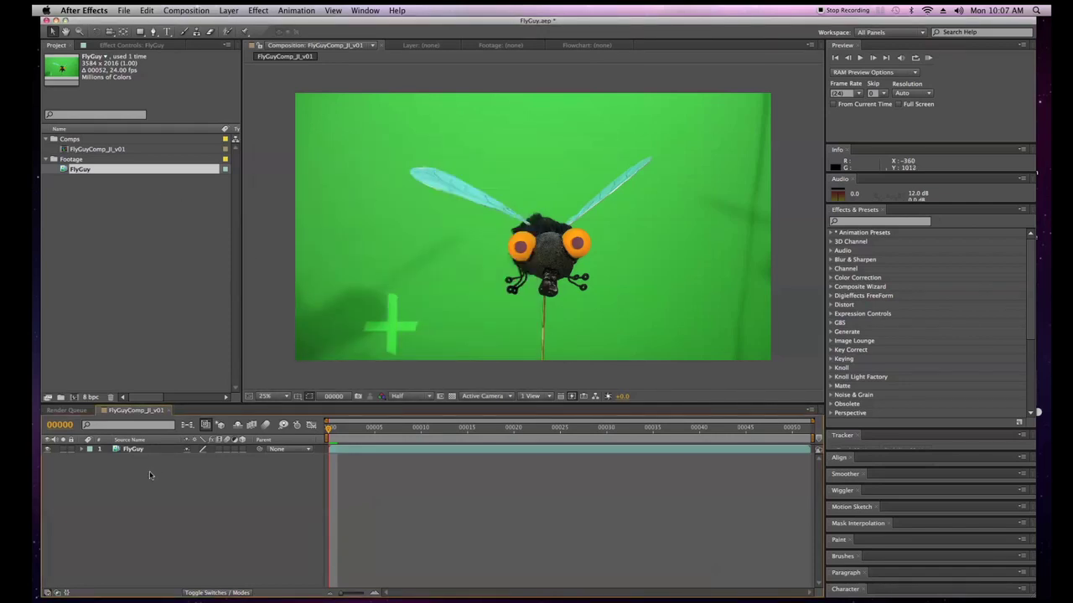
click(132, 451)
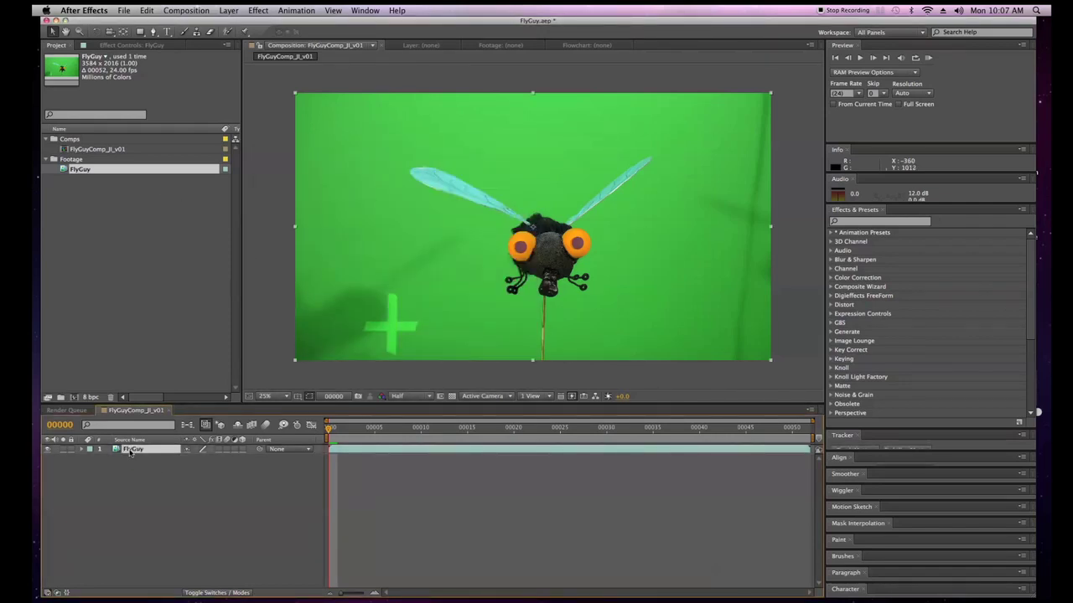
click(189, 10)
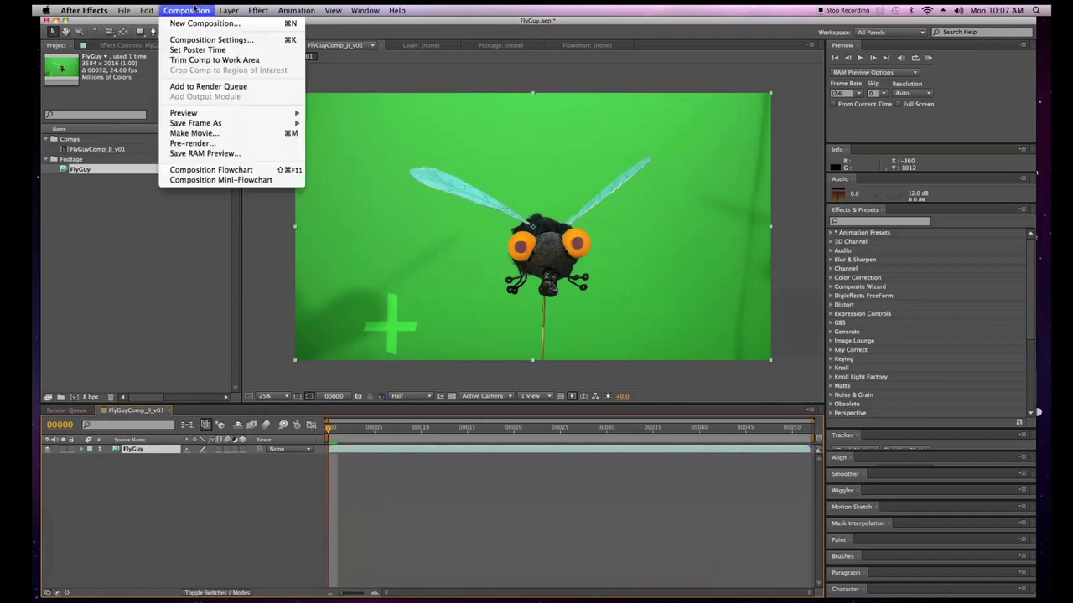
mouse_move(217, 10)
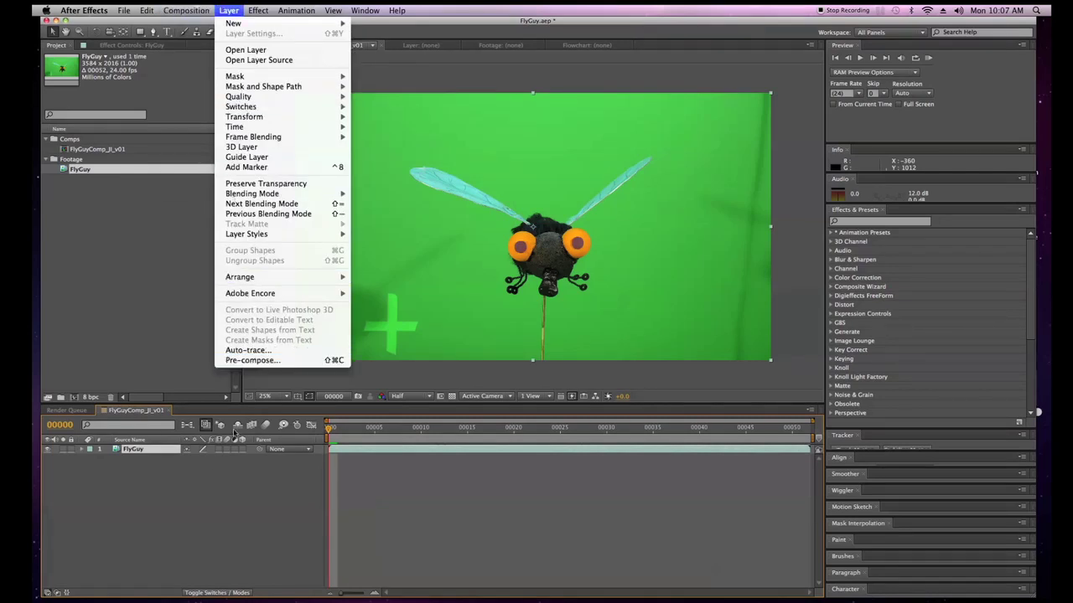
click(185, 469)
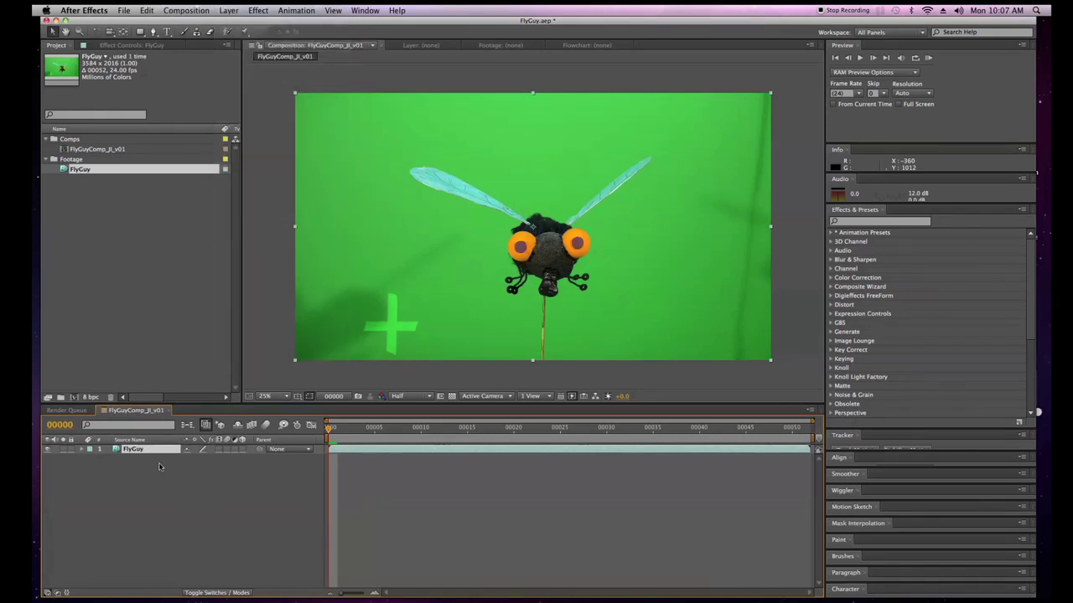
click(111, 482)
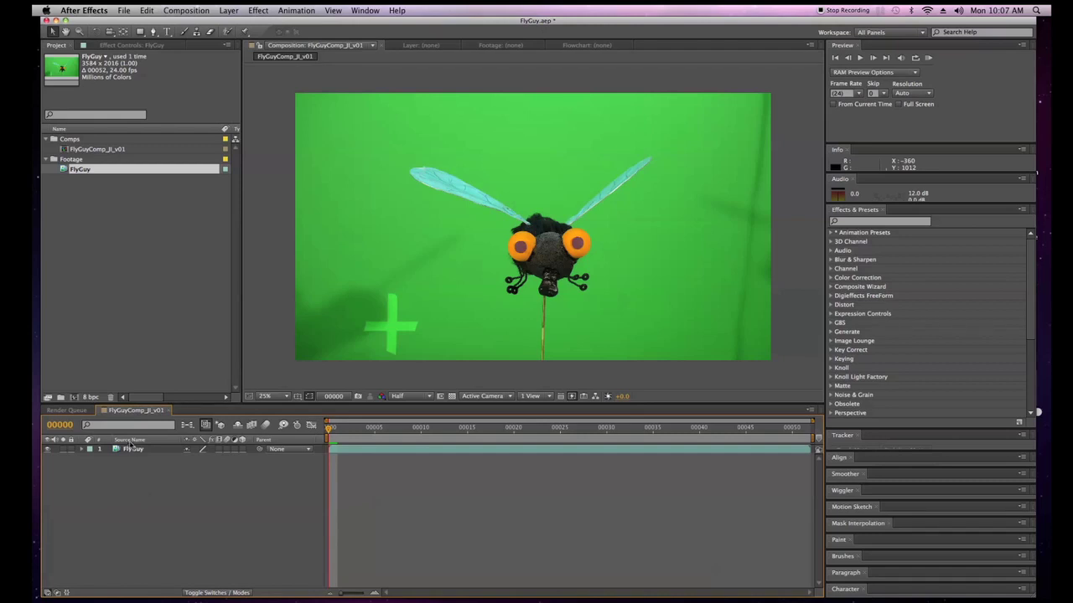
click(131, 450)
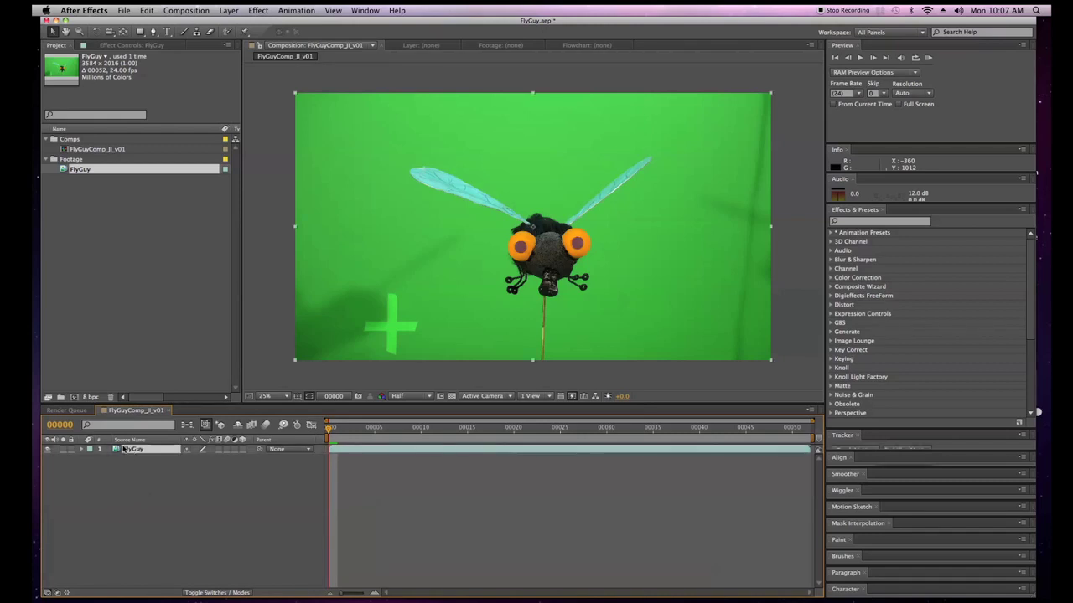
click(226, 10)
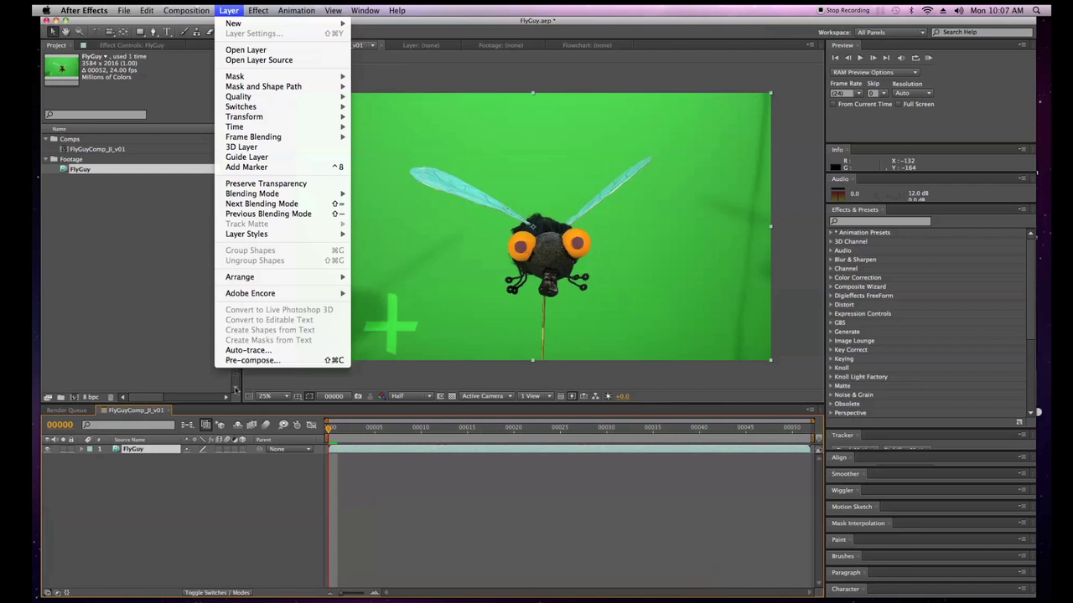
click(179, 475)
- Start pre-composing the FlyGuy layer and name the new composition FlyGuy_PreComp_001
click(136, 450)
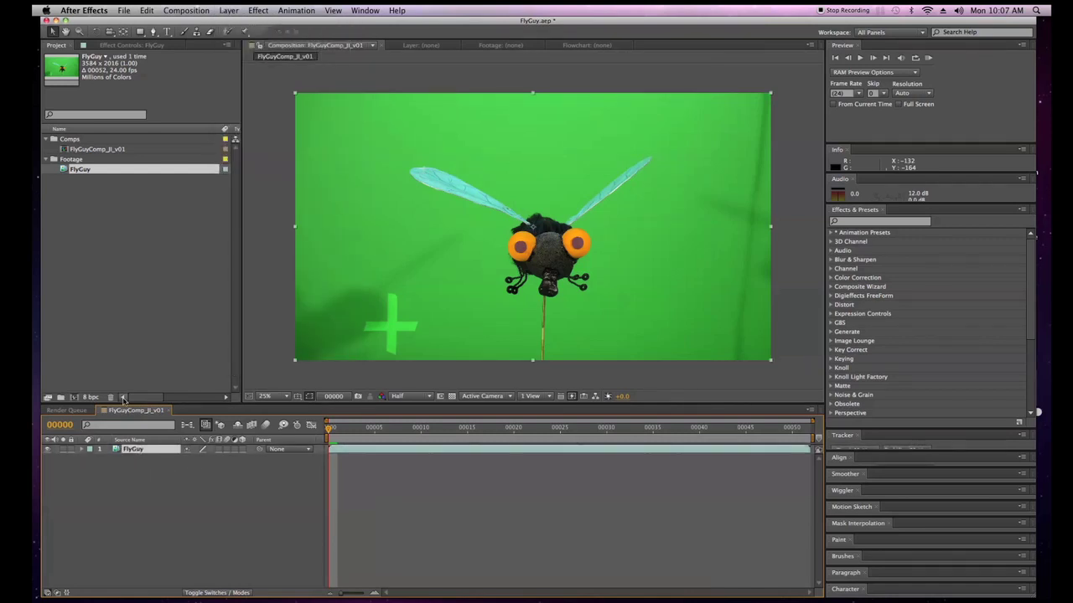
key(super+shift+c)
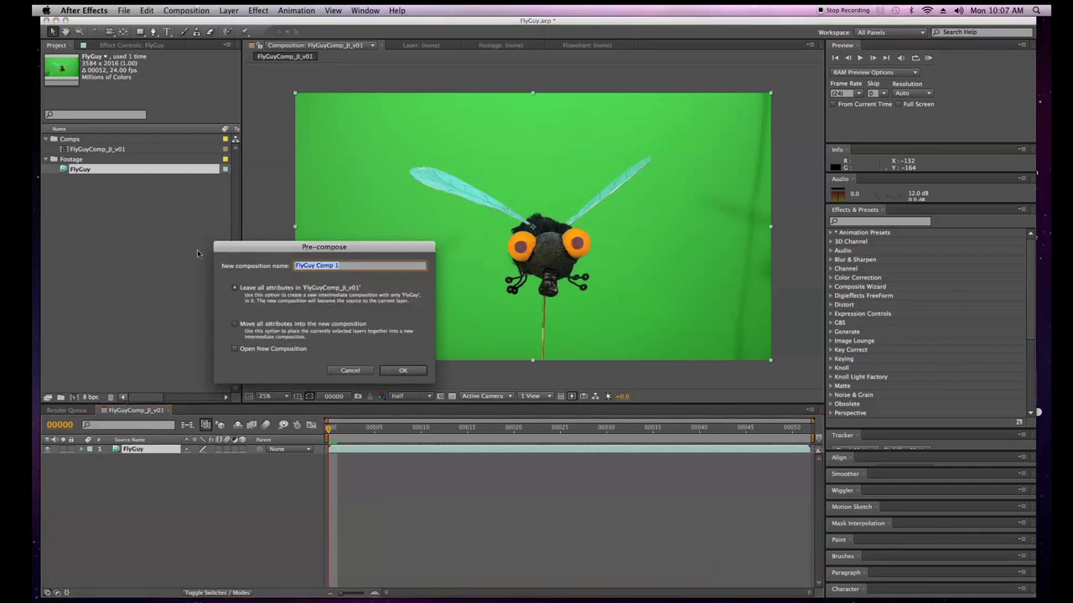
drag(284, 247, 372, 197)
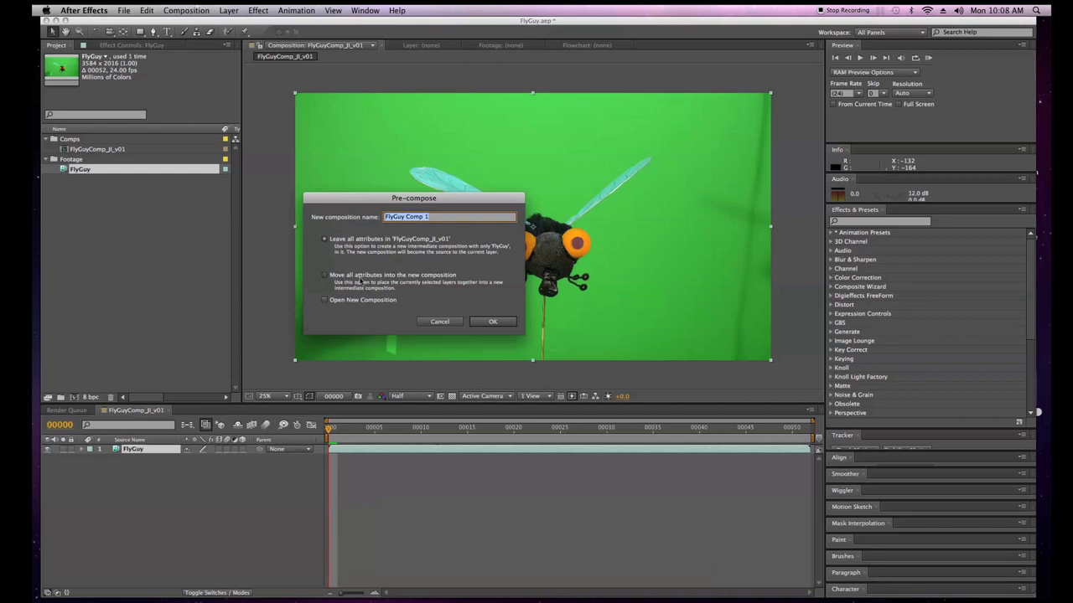
drag(369, 201, 228, 182)
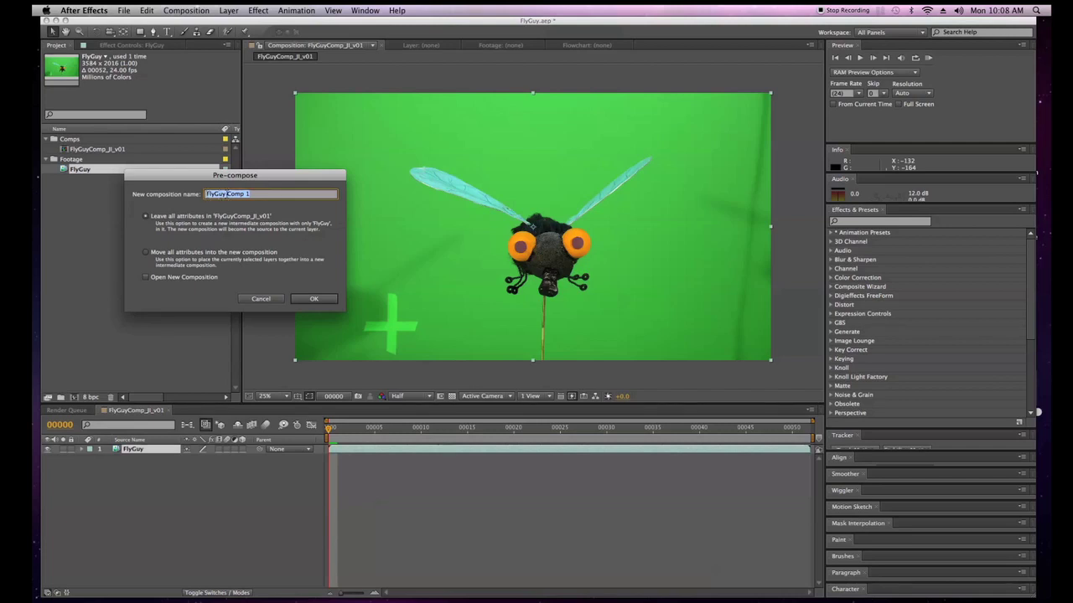
drag(251, 194, 226, 194)
key(BackSpace)
text(_PreComp)
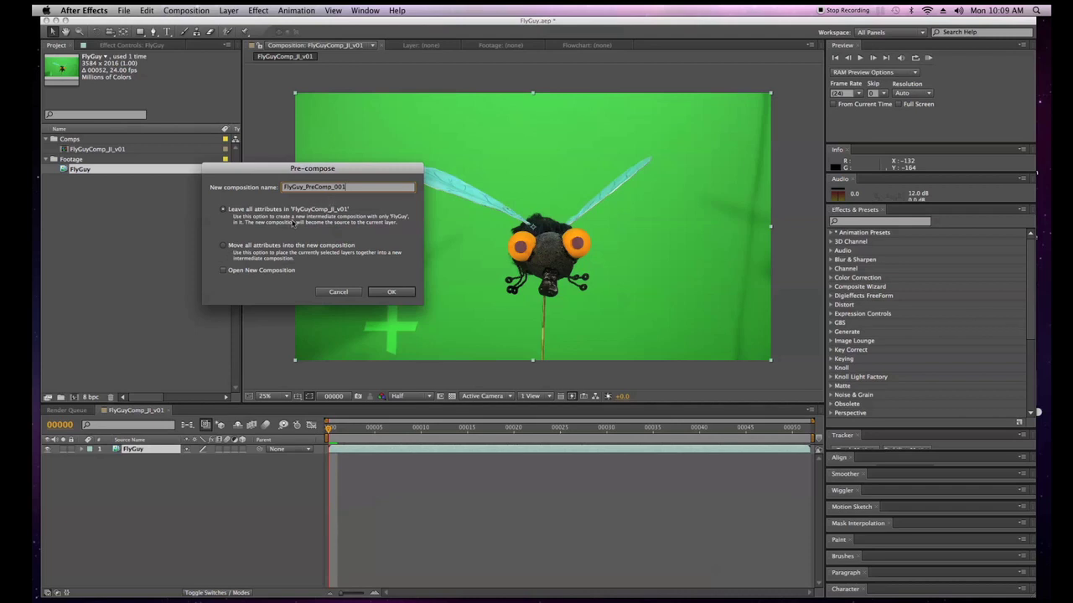
- Create the pre-composition with all attributes moved into it and the new composition opened
drag(256, 171, 319, 230)
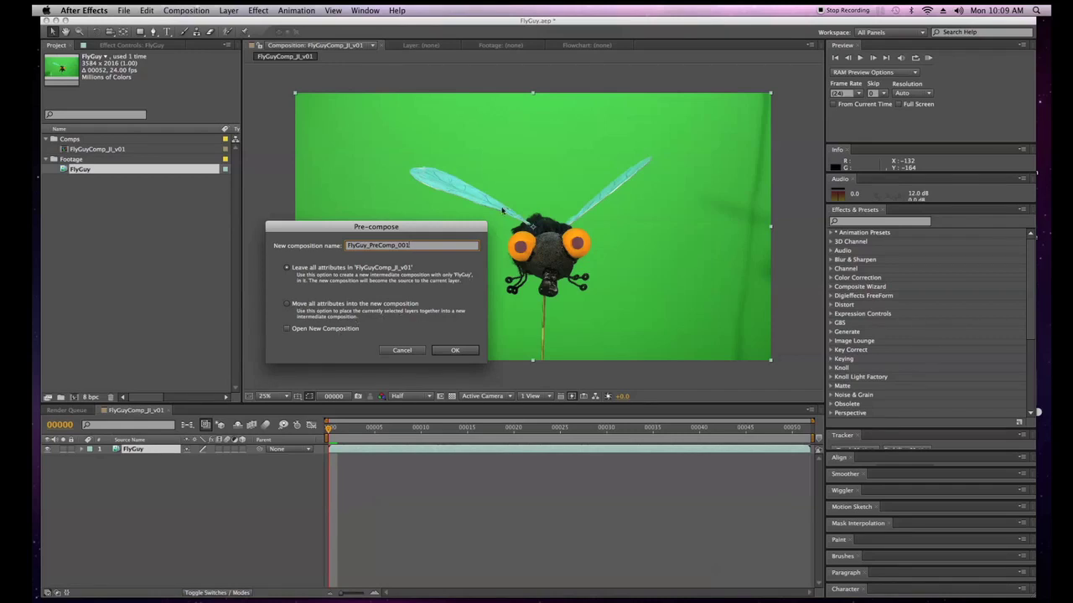
click(289, 305)
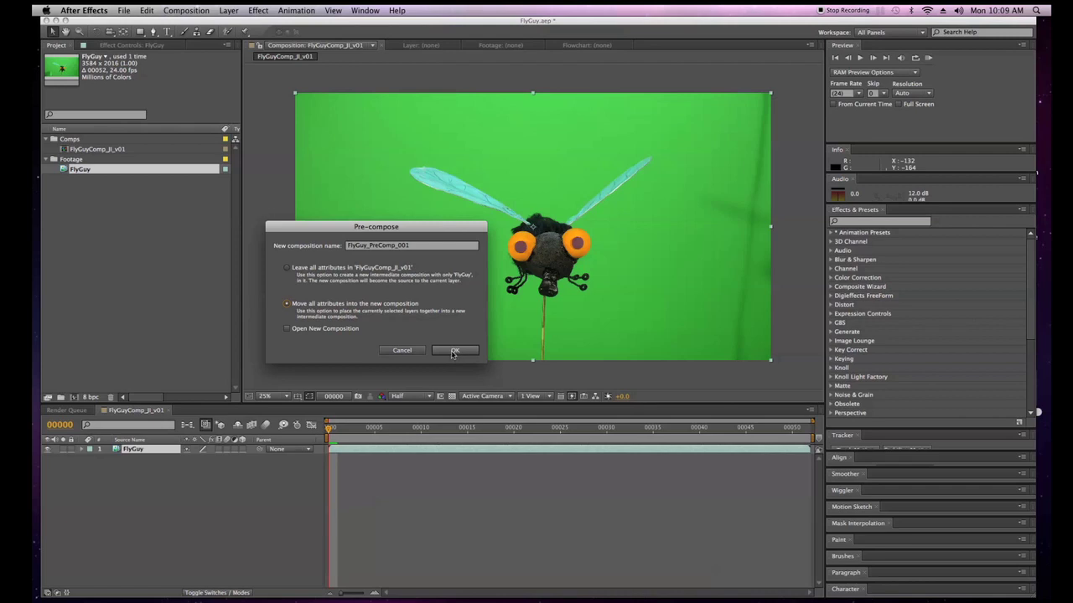
click(286, 330)
click(454, 350)
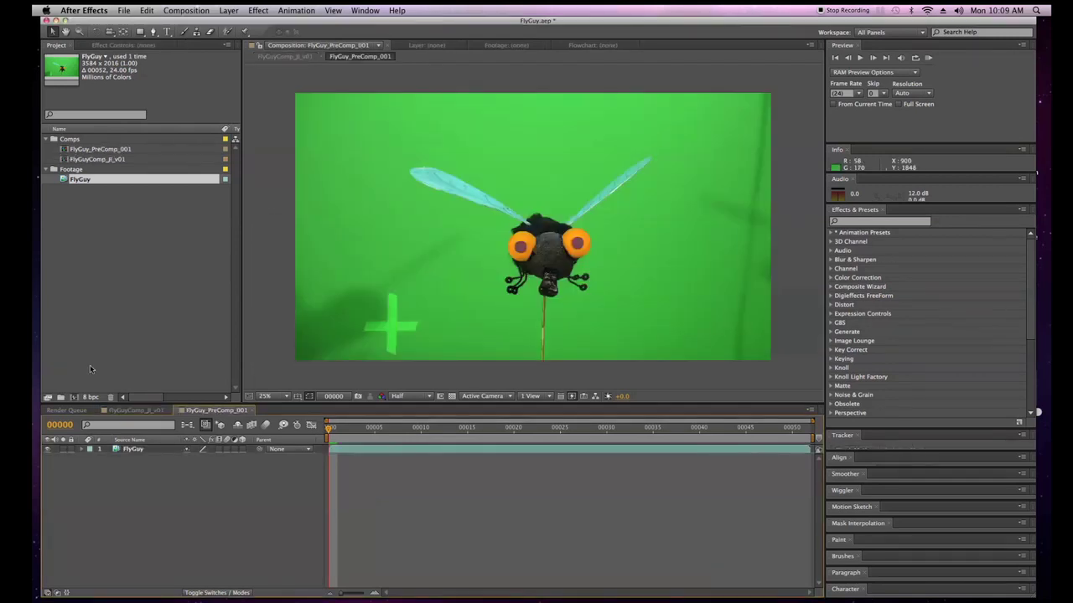
- Compare the FlyGuyComp_JI_v01 timeline with the nested FlyGuy_PreComp_001 timeline, and return to FlyGuyComp_JI_v01
click(166, 411)
double_click(142, 449)
click(134, 412)
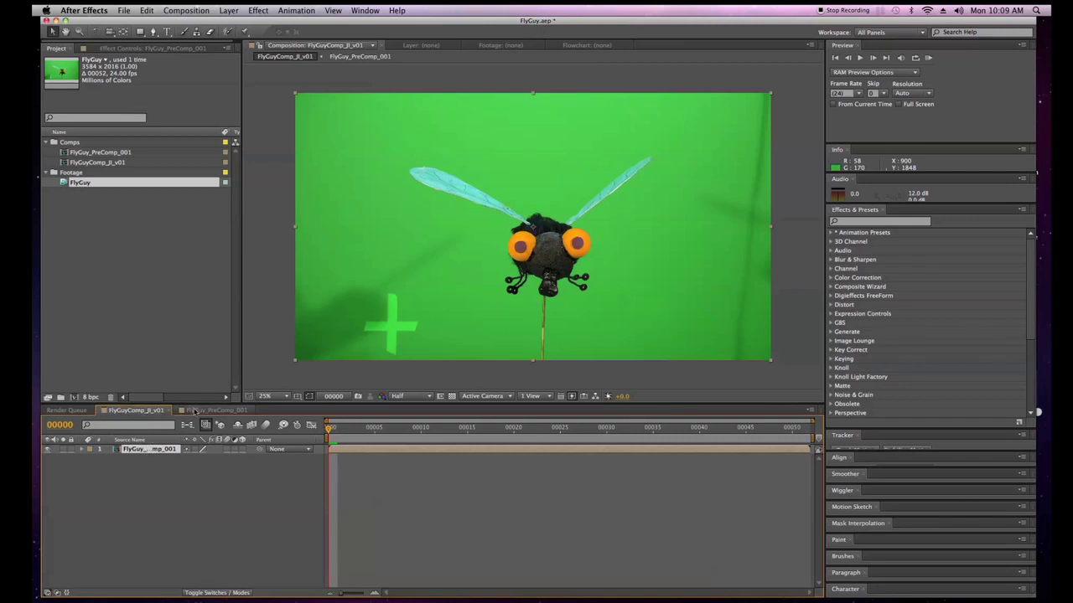
click(182, 470)
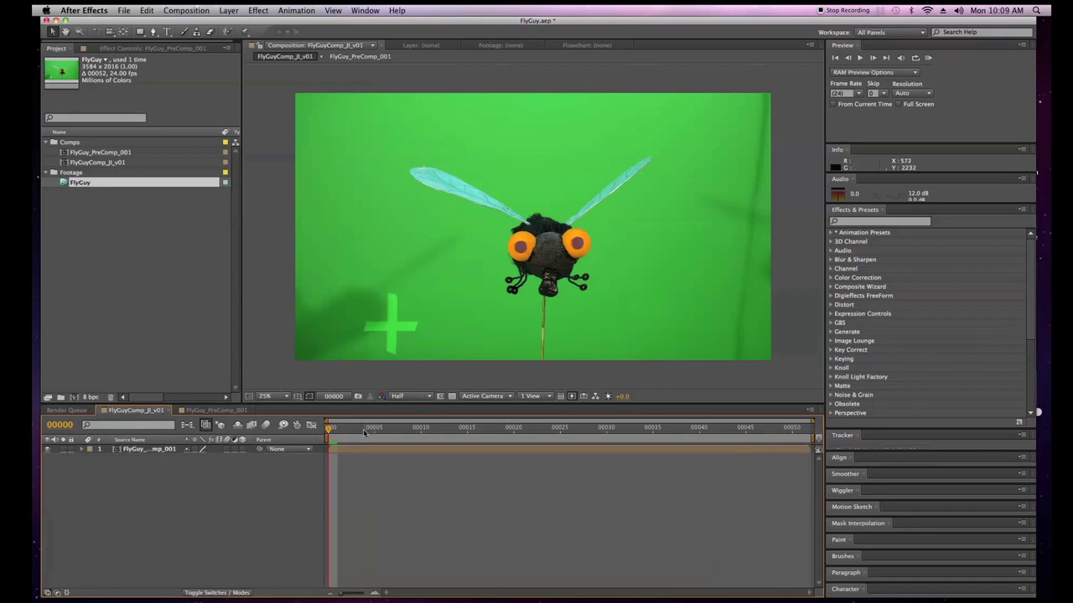
click(216, 411)
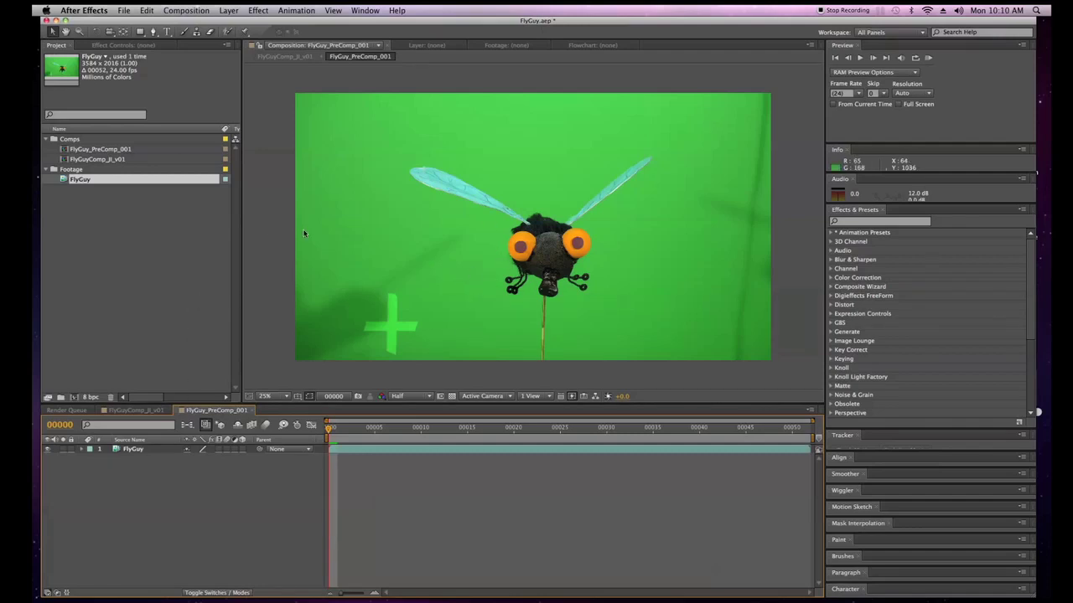
click(136, 410)
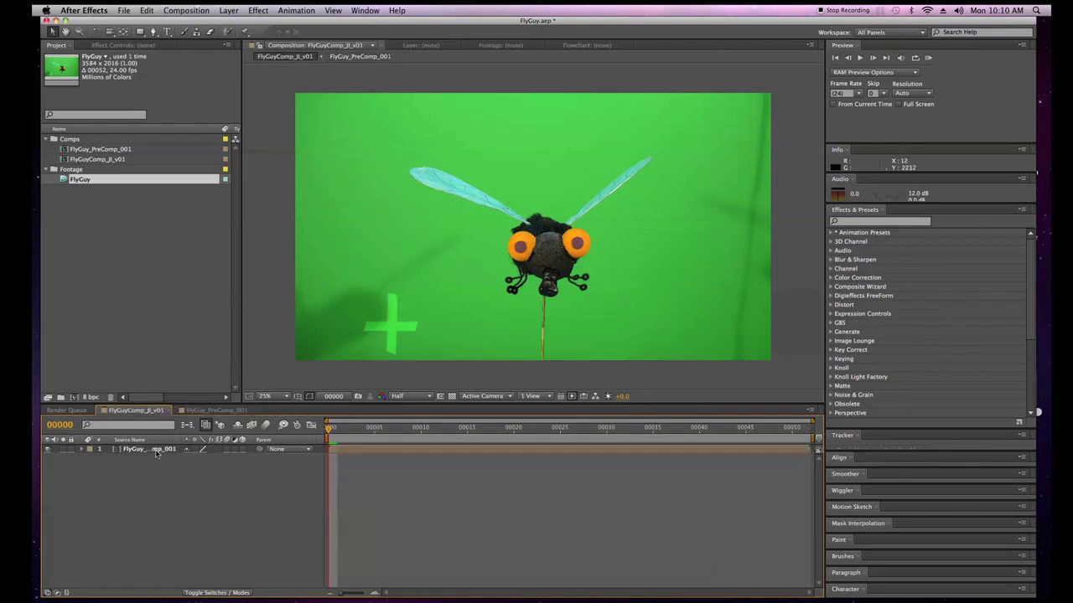
- Apply the HDTV 1080 24 preset to the FlyGuyComp_JI_v01 composition settings
click(194, 10)
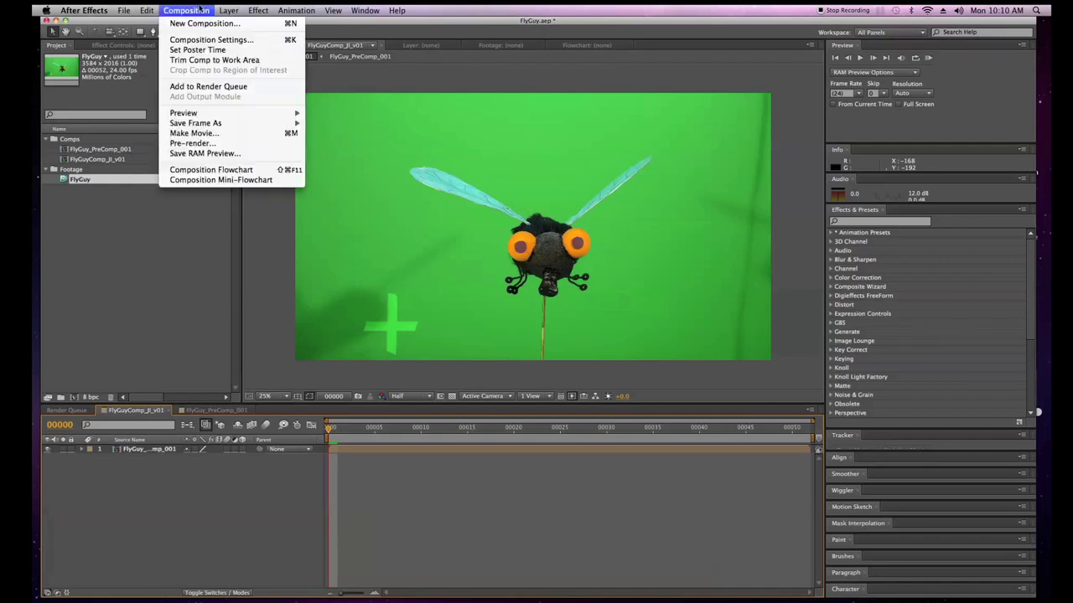
click(201, 41)
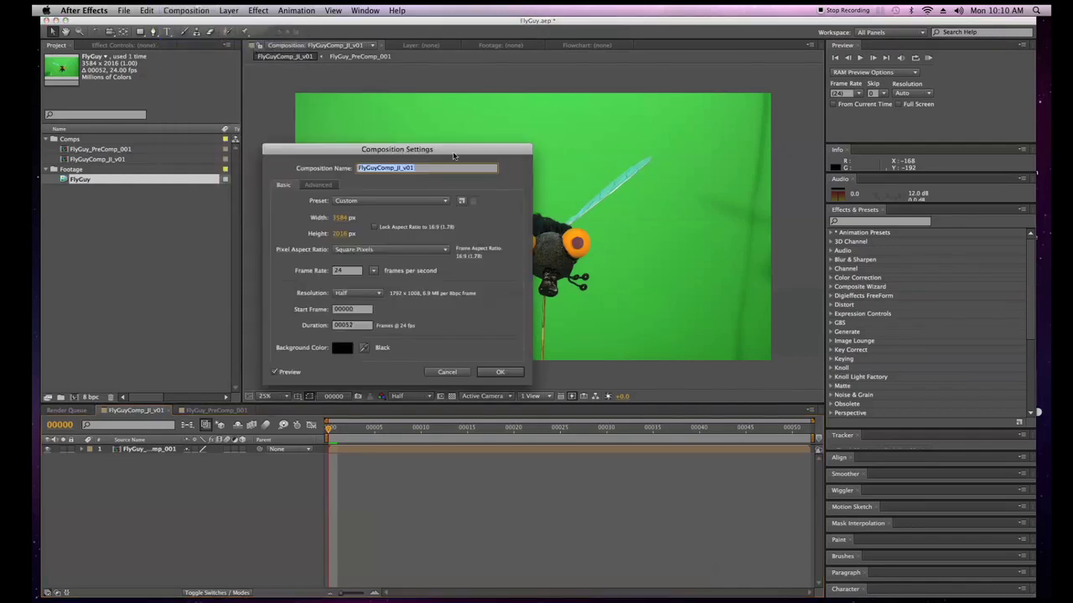
click(406, 205)
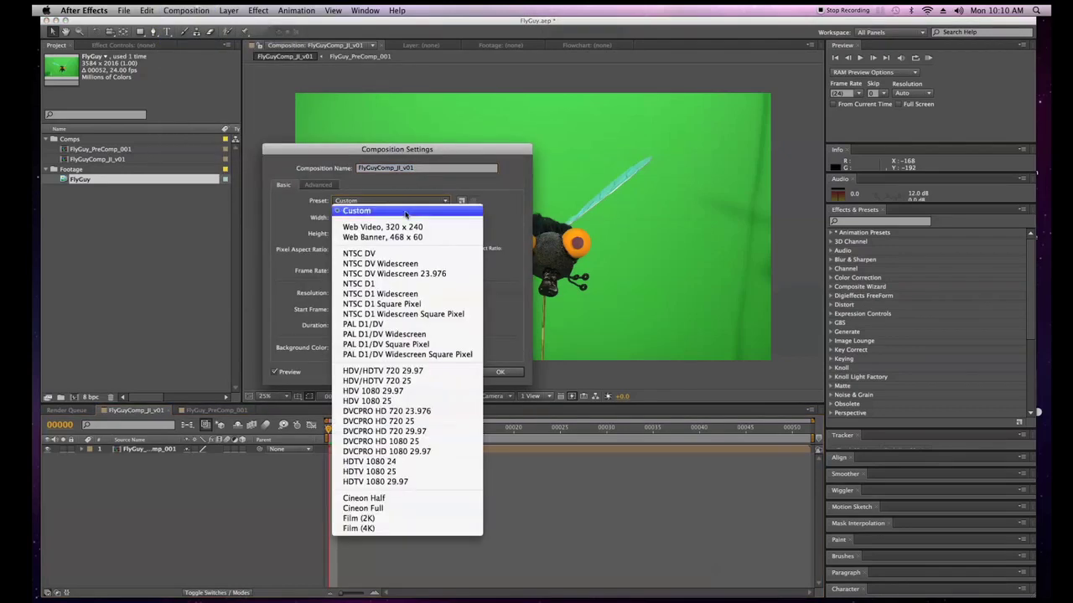
click(373, 463)
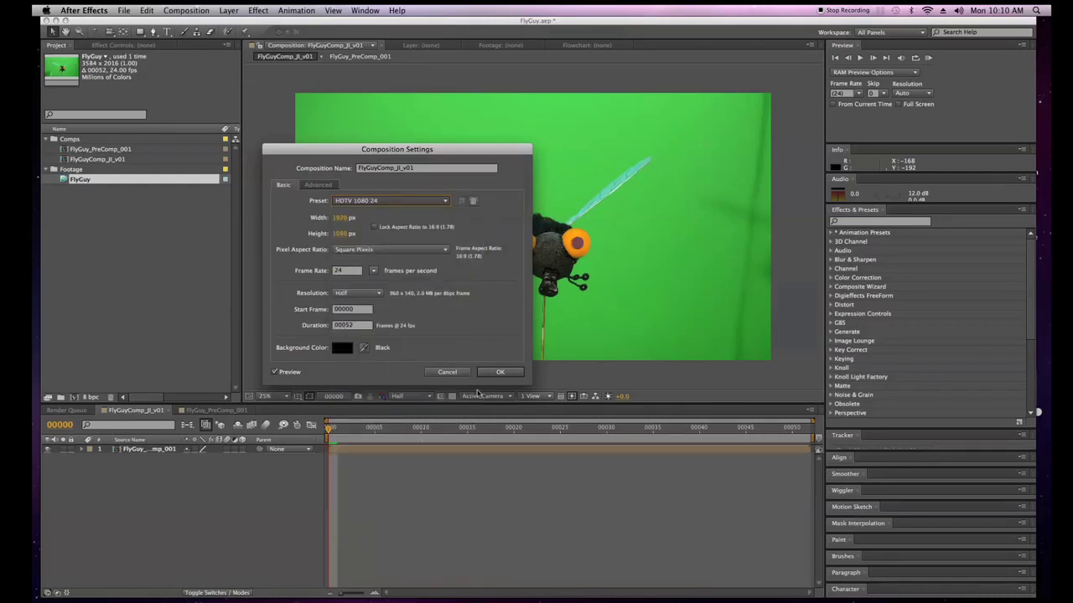
click(492, 372)
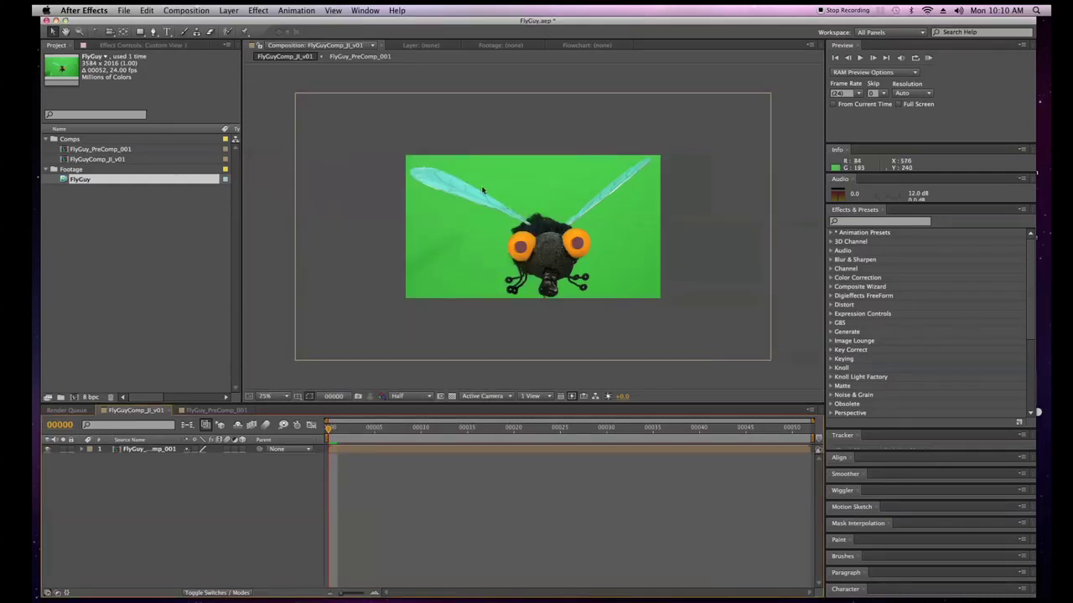
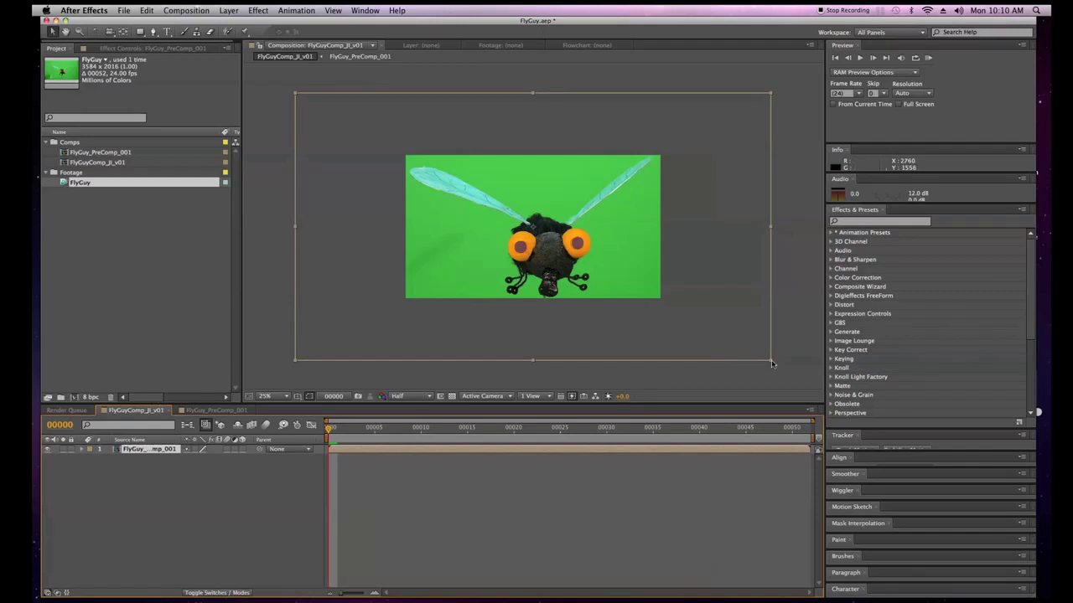
- Try to shrink the FlyGuy_PreComp_001 layer to the frame by its corner handle, and undo the resize
drag(772, 363, 671, 329)
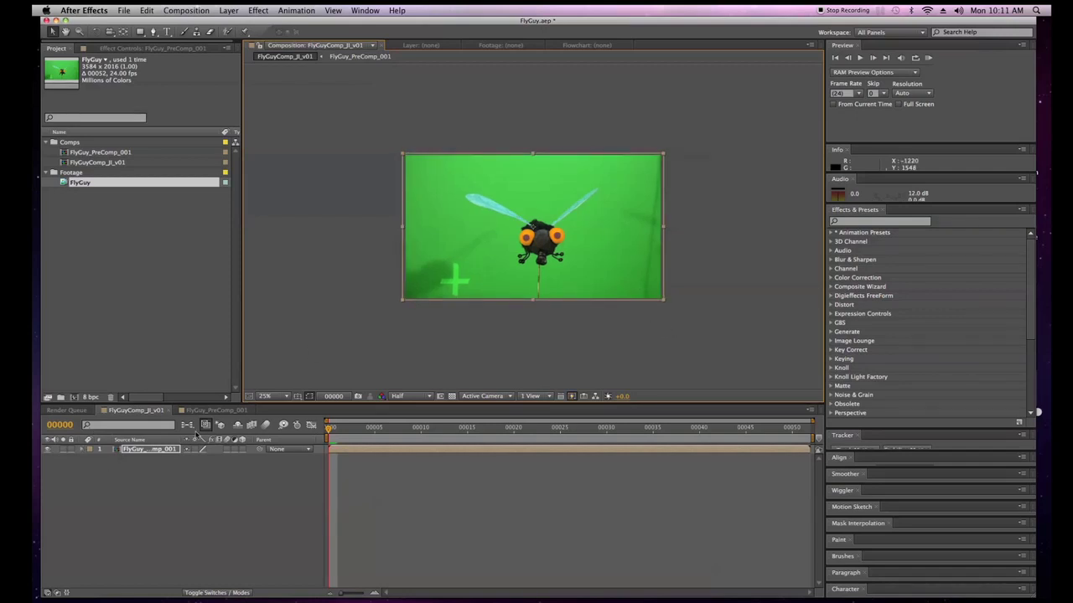
key(super+z)
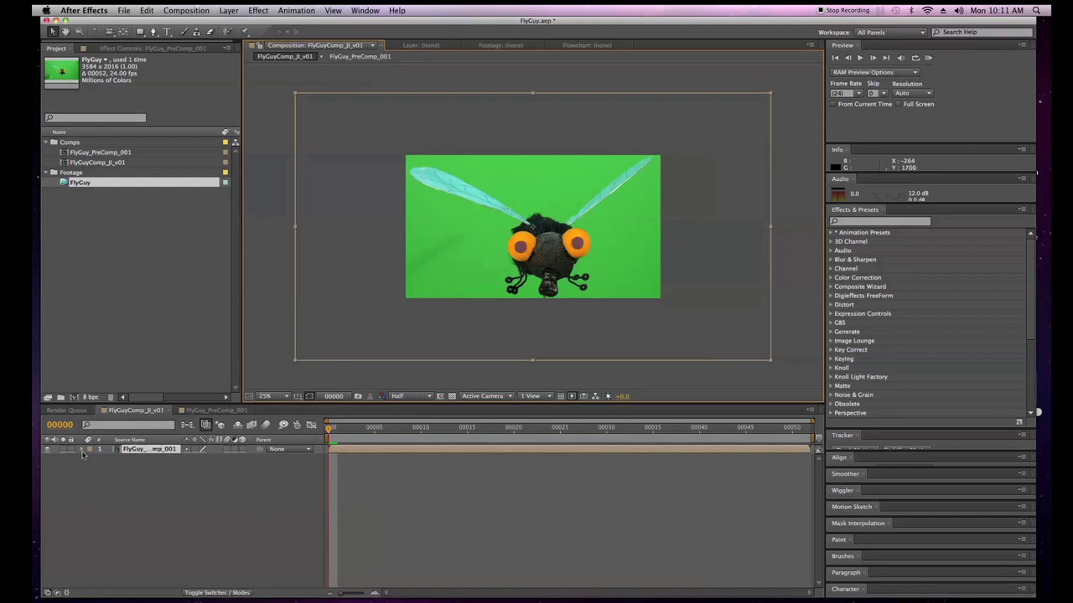
- Reveal the pre-comp layer's Transform properties and try a scale of 35.8% with a position of 964, 540
click(83, 451)
click(87, 459)
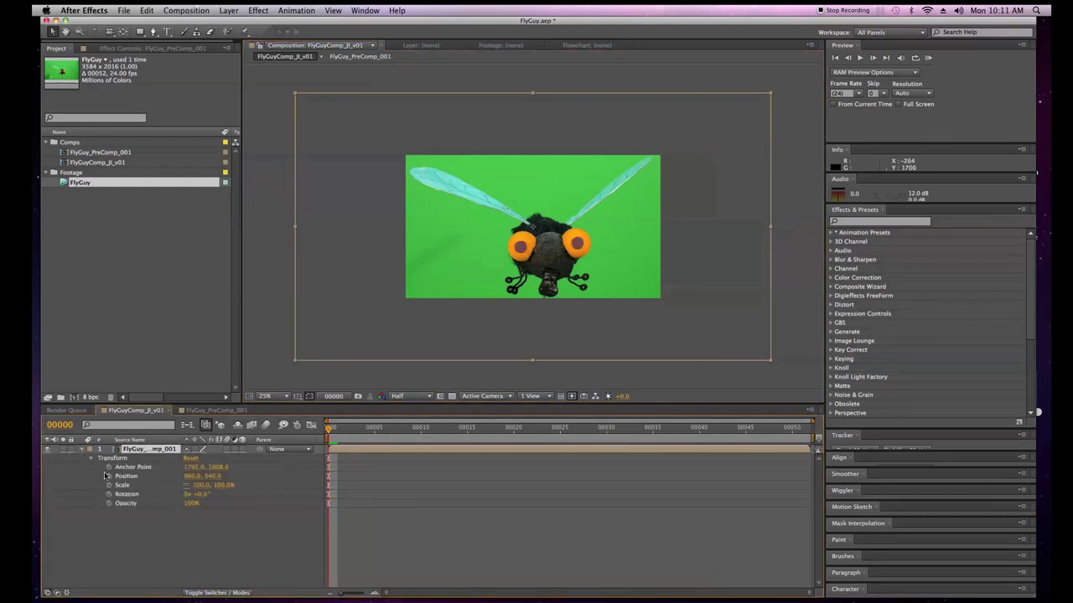
click(201, 485)
text(1)
key(Return)
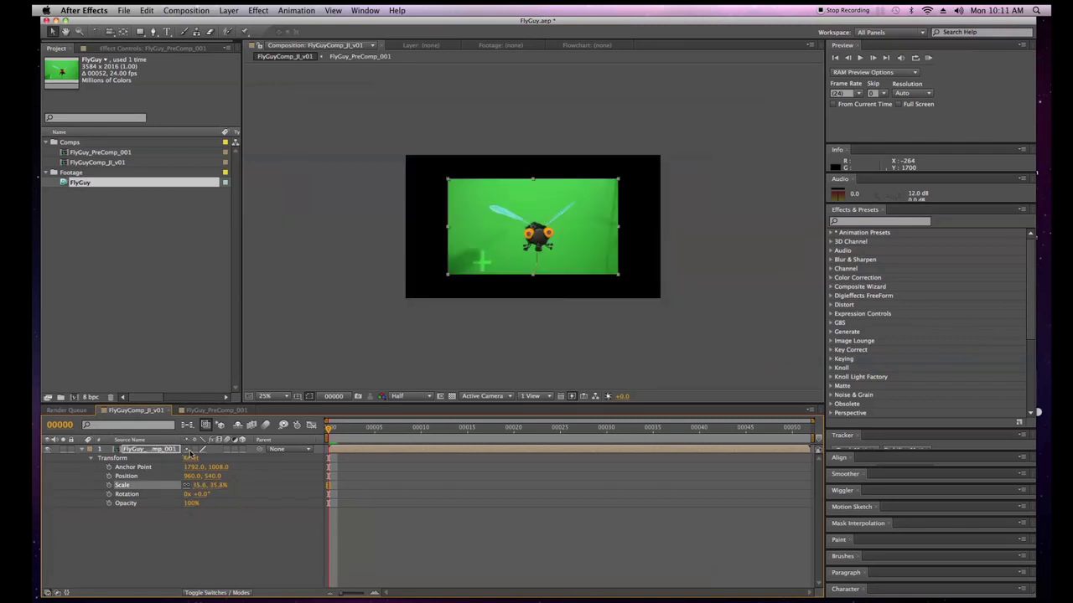
drag(186, 476, 192, 476)
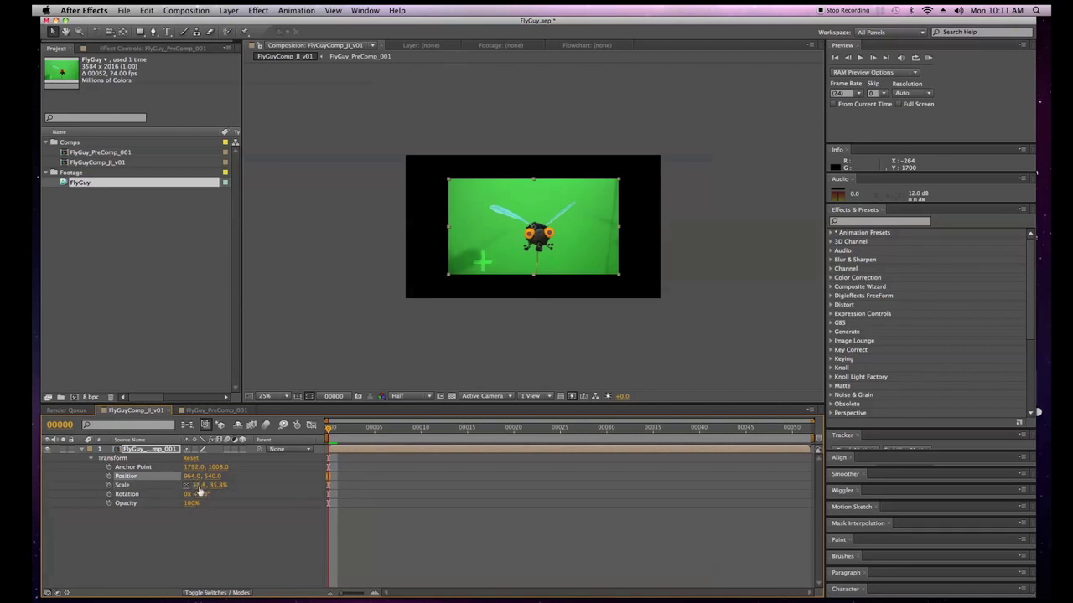
- Try a scale of 38.5% on the pre-comp layer, and undo all the numeric scale and position changes
click(201, 486)
text(38.5)
key(Return)
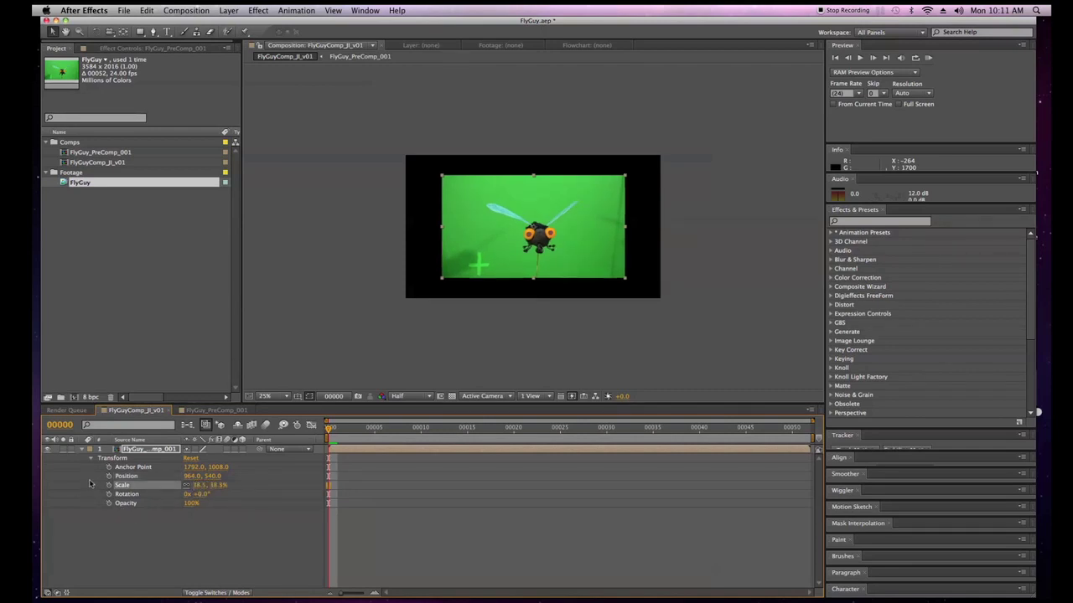
click(138, 526)
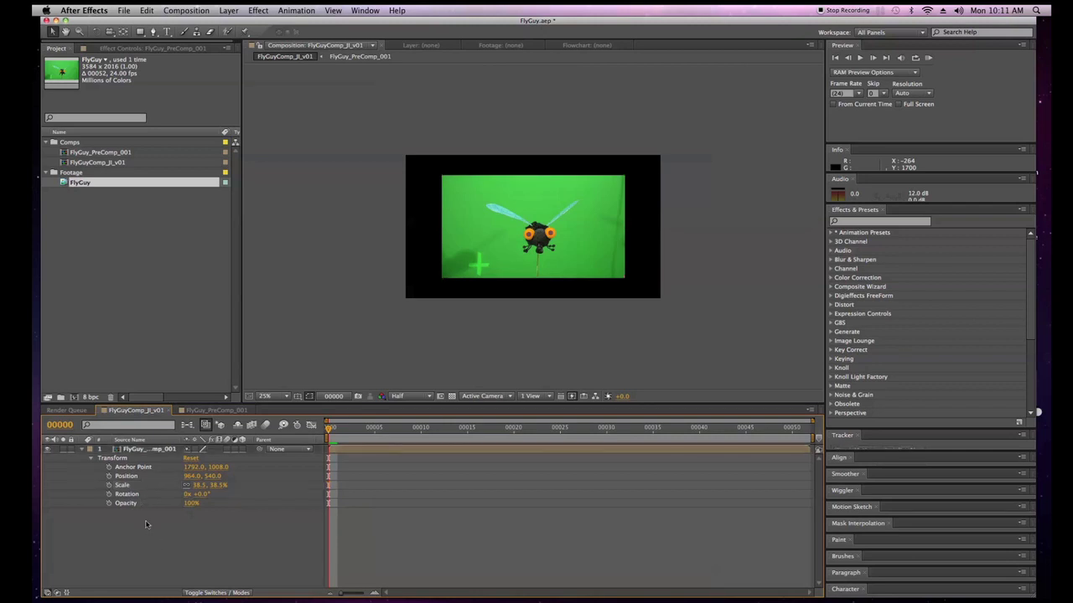
click(201, 485)
key(BackSpace)
text(38.5)
key(Return)
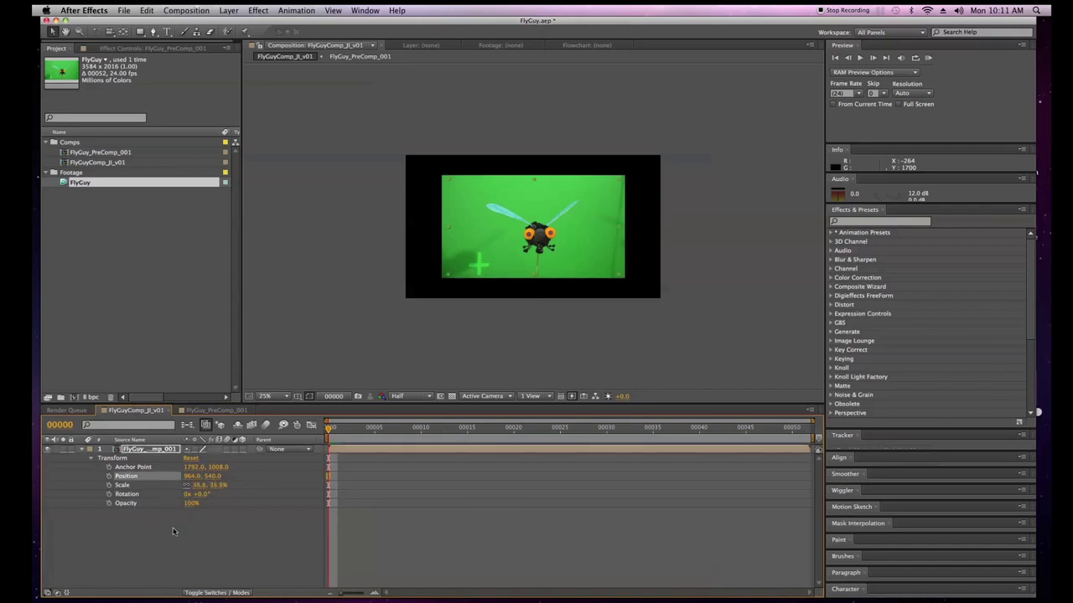
key(super+z)
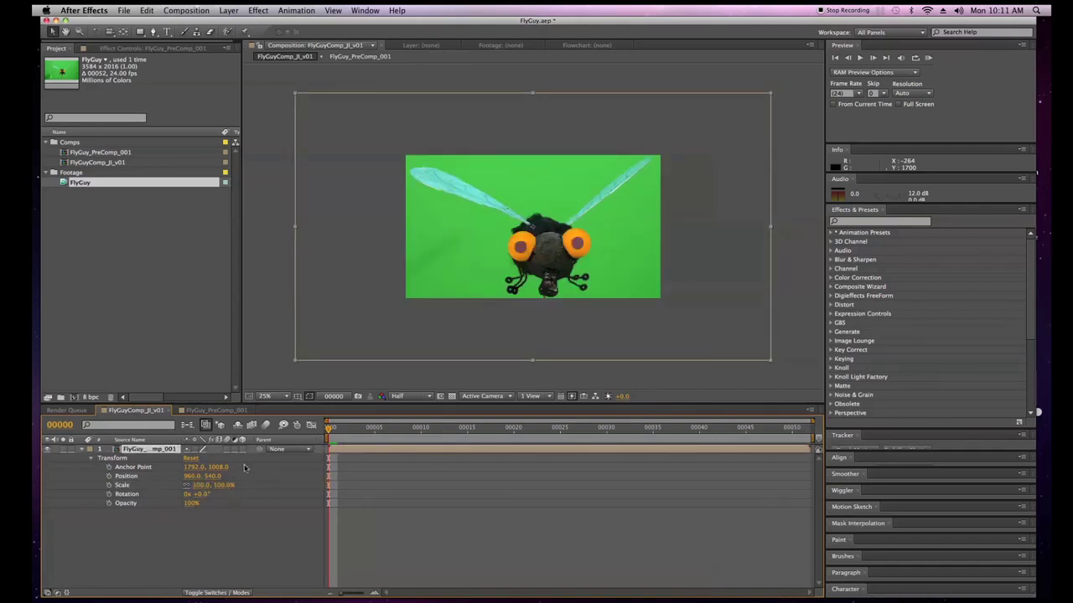
- Scale the pre-comp layer uniformly in the viewer to 53.8% so it fills the composition frame, and deselect it
drag(771, 360, 661, 299)
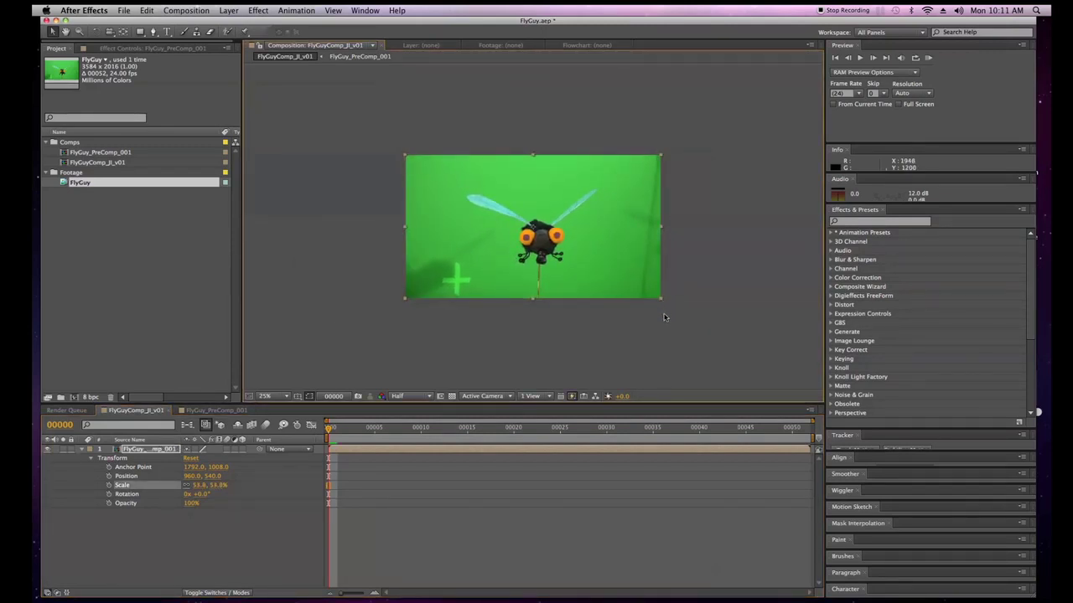
click(222, 536)
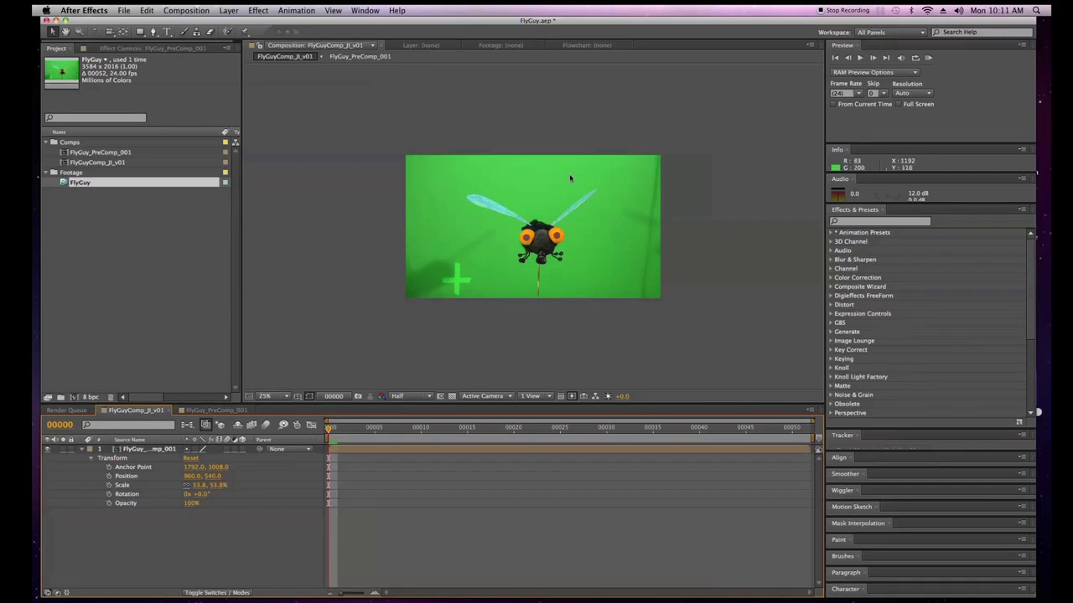
- Select the FlyGuy_PreComp_001 layer and look over the effect categories available for it, without applying any
click(267, 11)
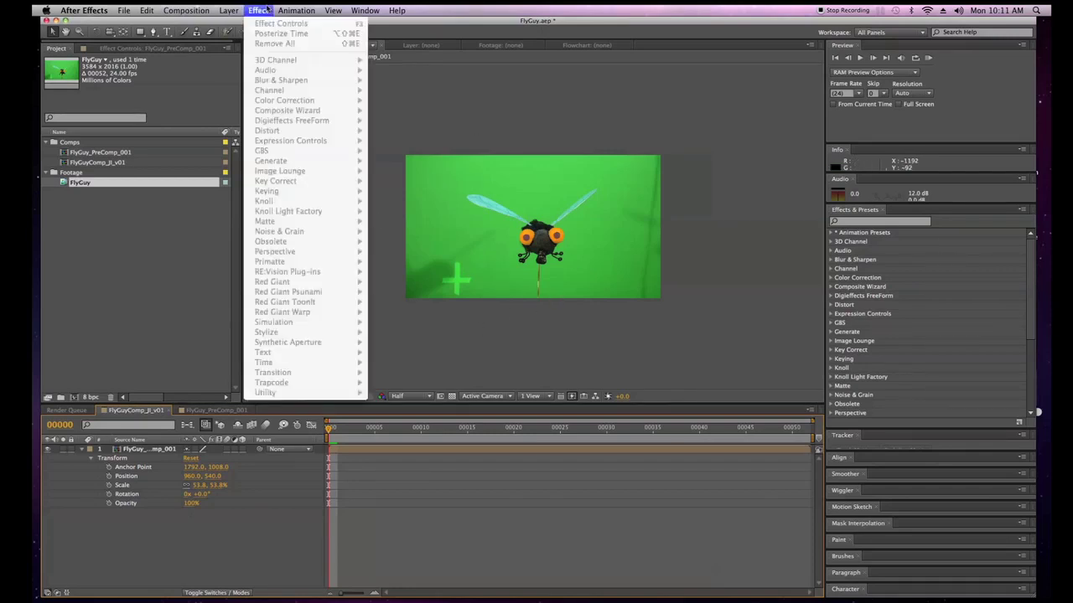
click(267, 11)
click(143, 450)
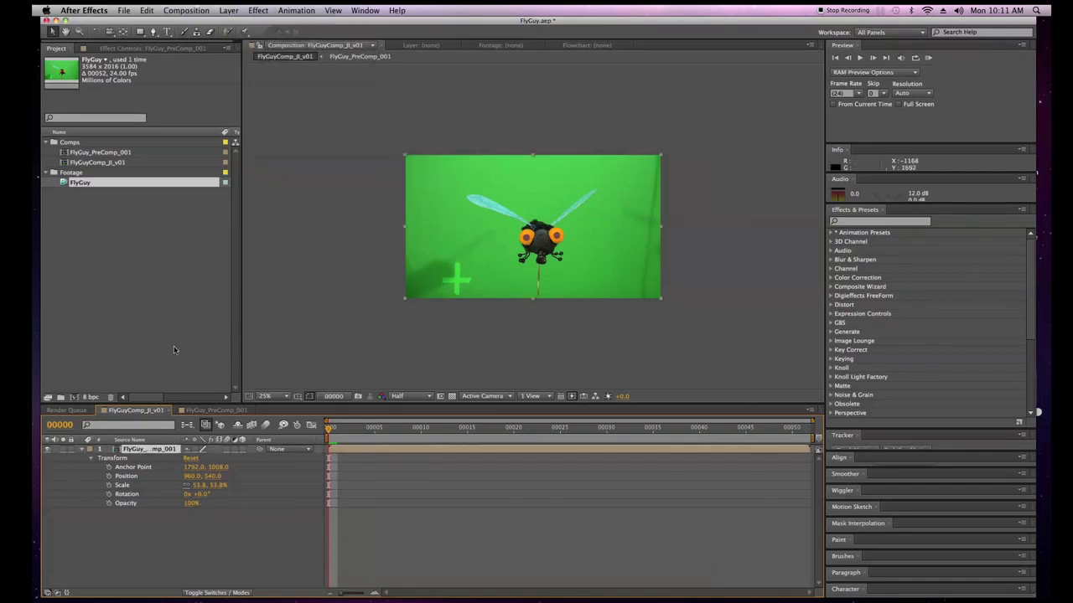
click(257, 10)
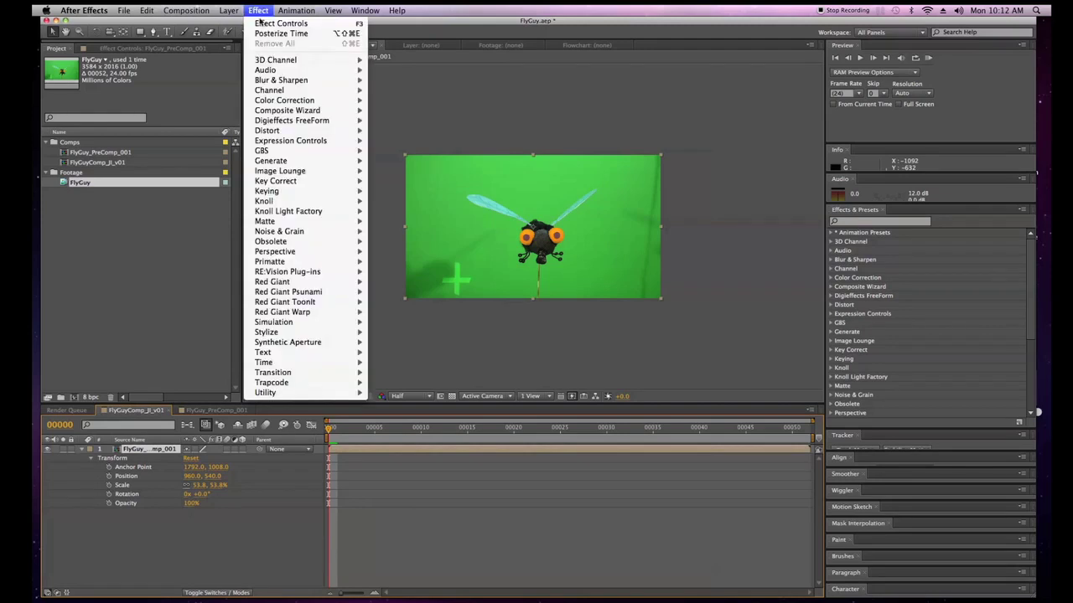
click(124, 322)
- Try a rectangular mask around the fly on the pre-comp layer, delete the mask and deselect the layer
click(140, 31)
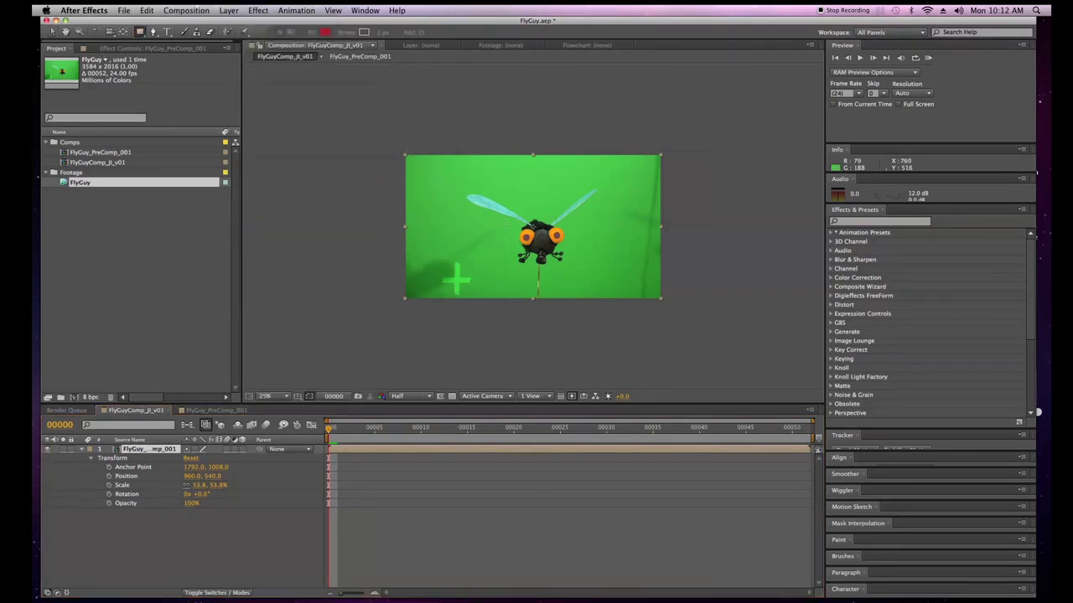
drag(456, 181, 615, 275)
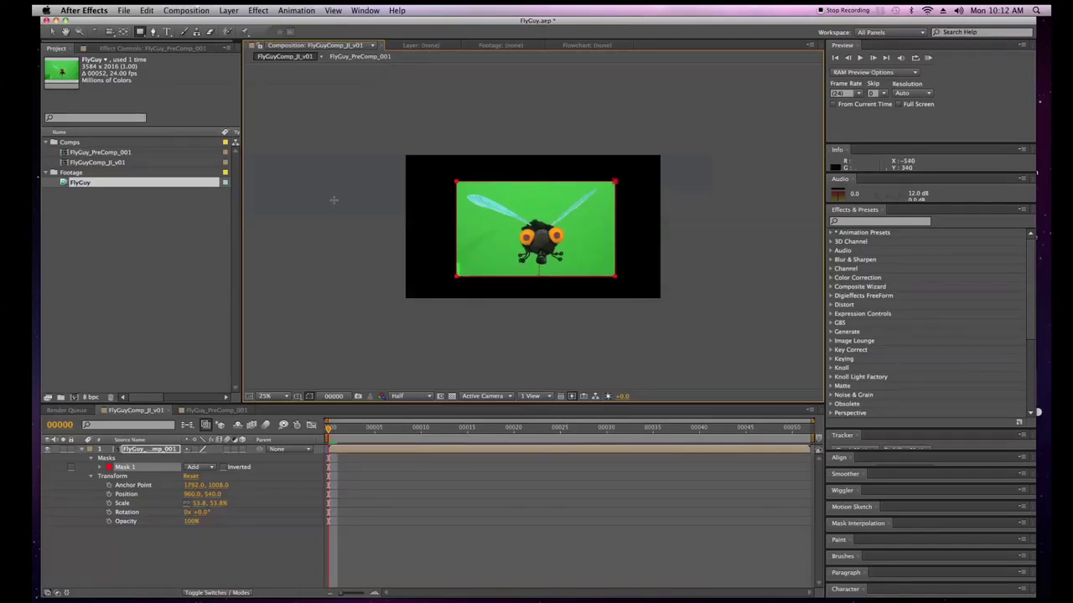
key(Delete)
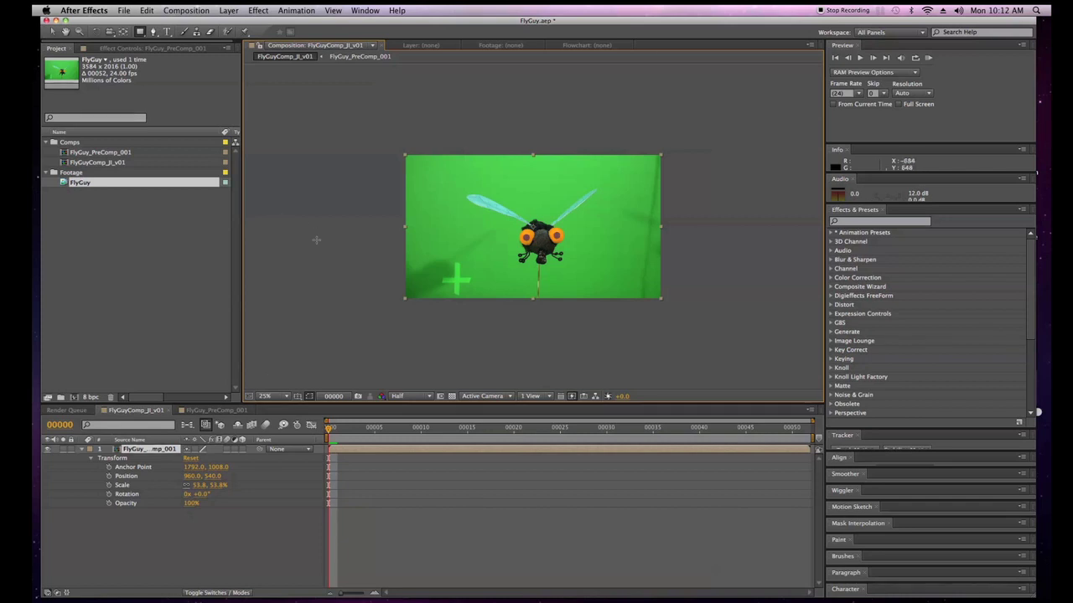
click(208, 570)
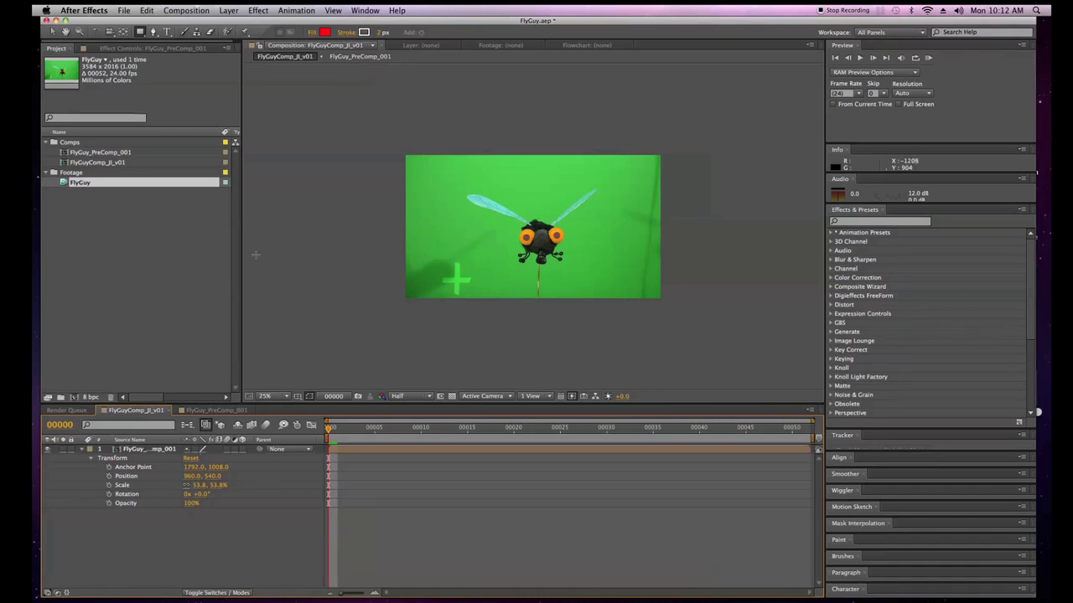
- Add FlyGuyComp_JI_v01 to the render queue and confirm its render settings with the comp's own 24 fps frame rate
click(188, 9)
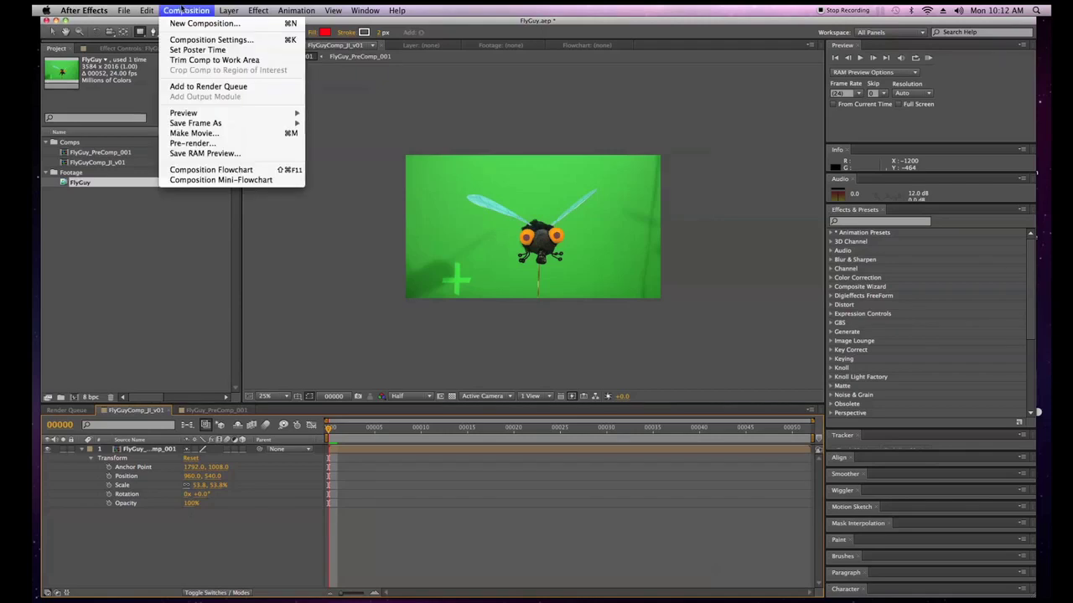
click(194, 133)
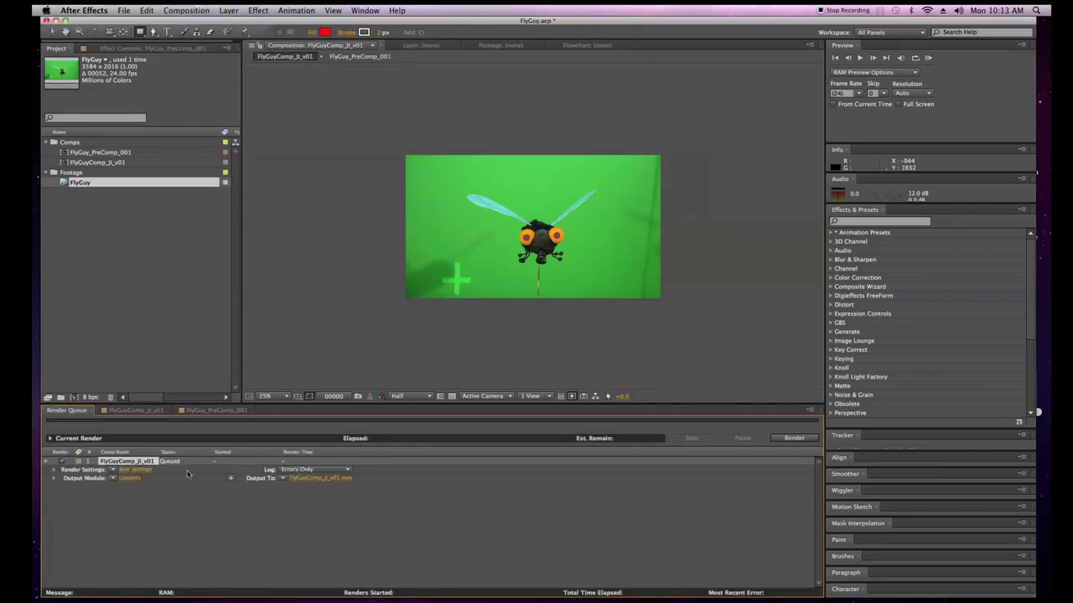
click(132, 471)
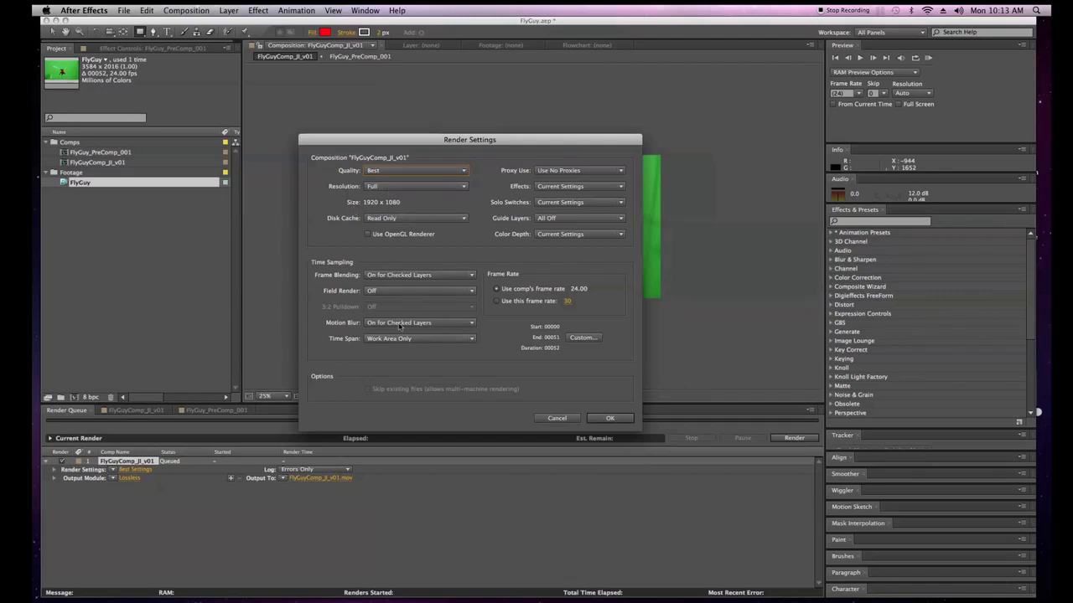
click(496, 302)
click(497, 288)
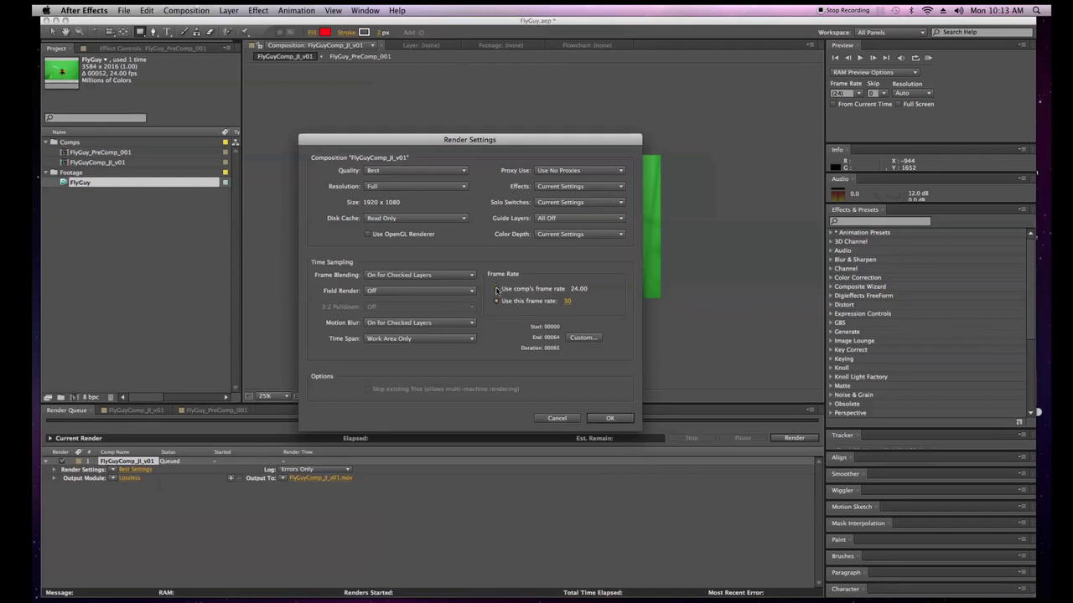
click(605, 418)
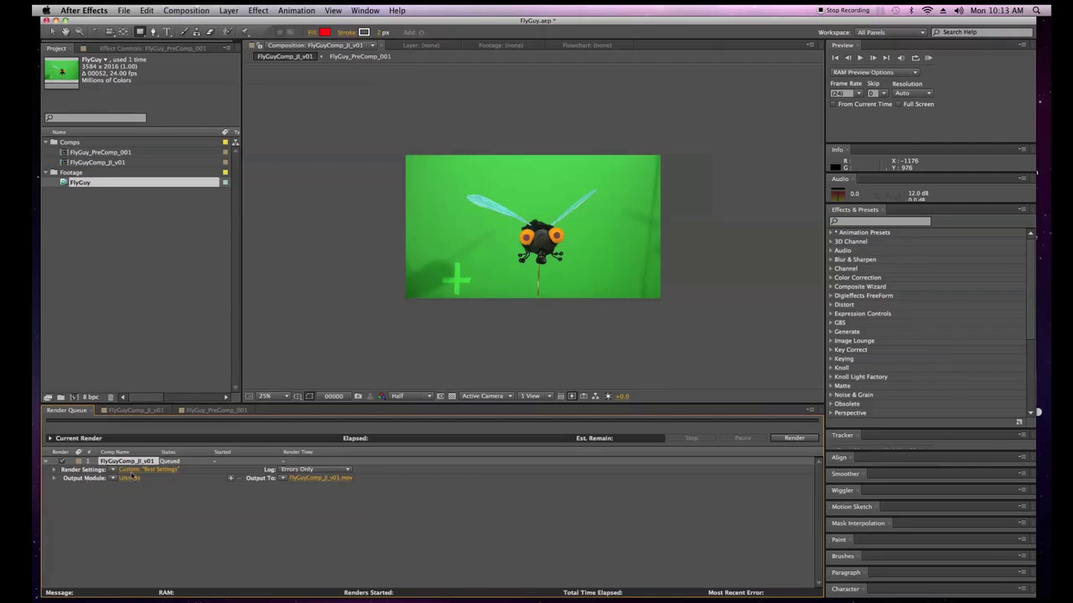
- Open the queued comp's output module settings and review the format, channel and depth choices, keeping QuickTime, RGB and Millions of Colors
click(130, 477)
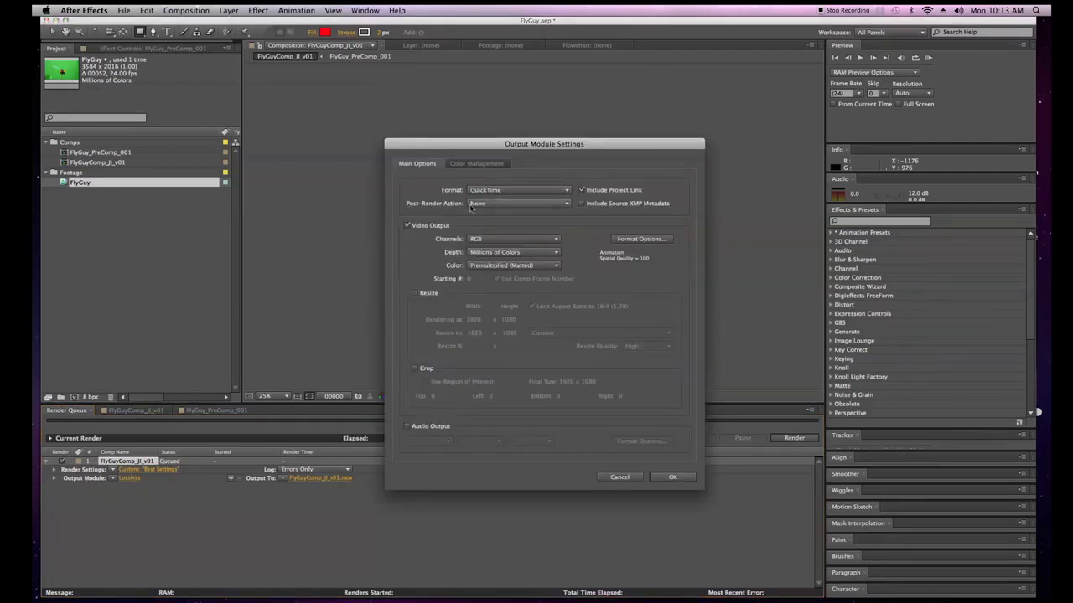
click(566, 191)
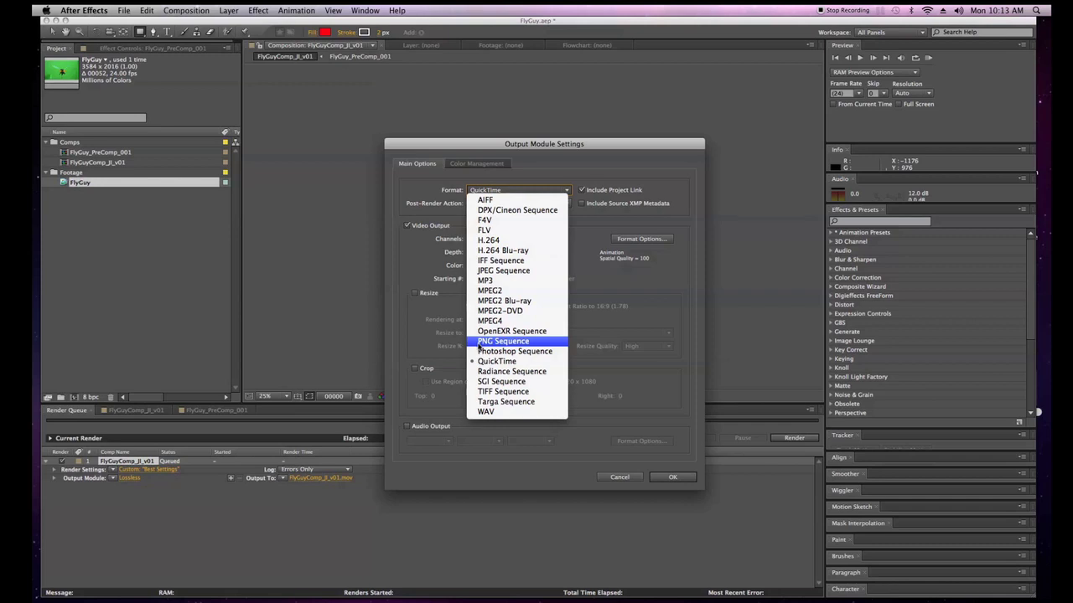
click(416, 319)
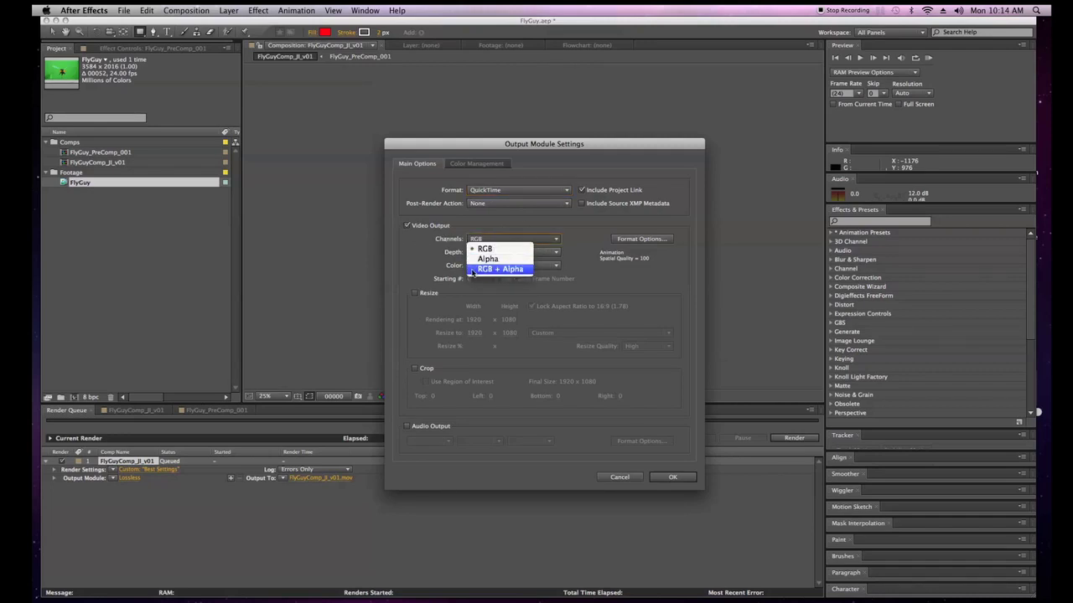
click(475, 212)
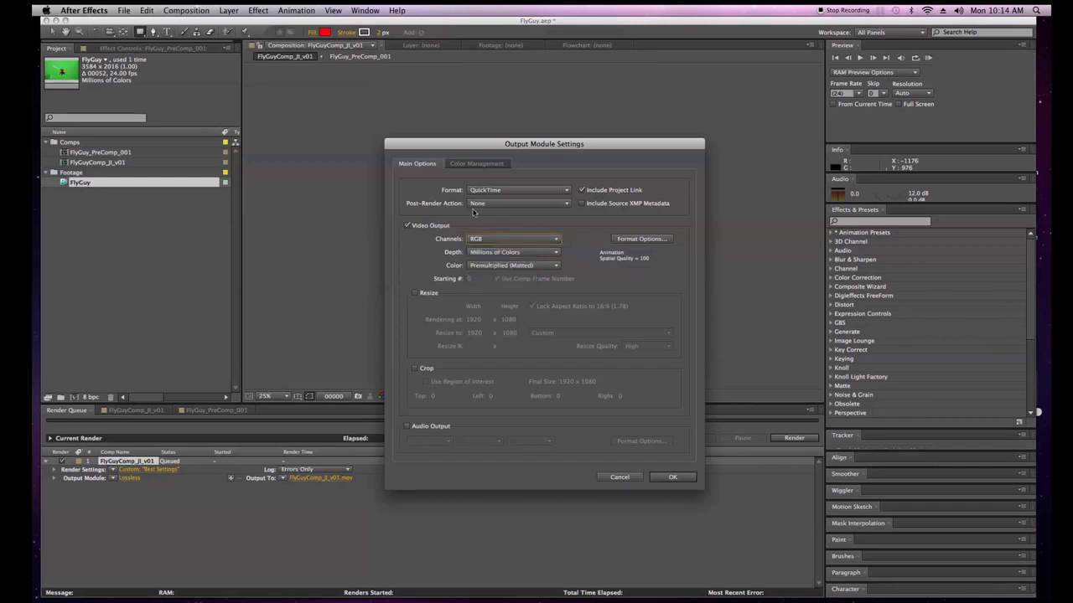
click(543, 251)
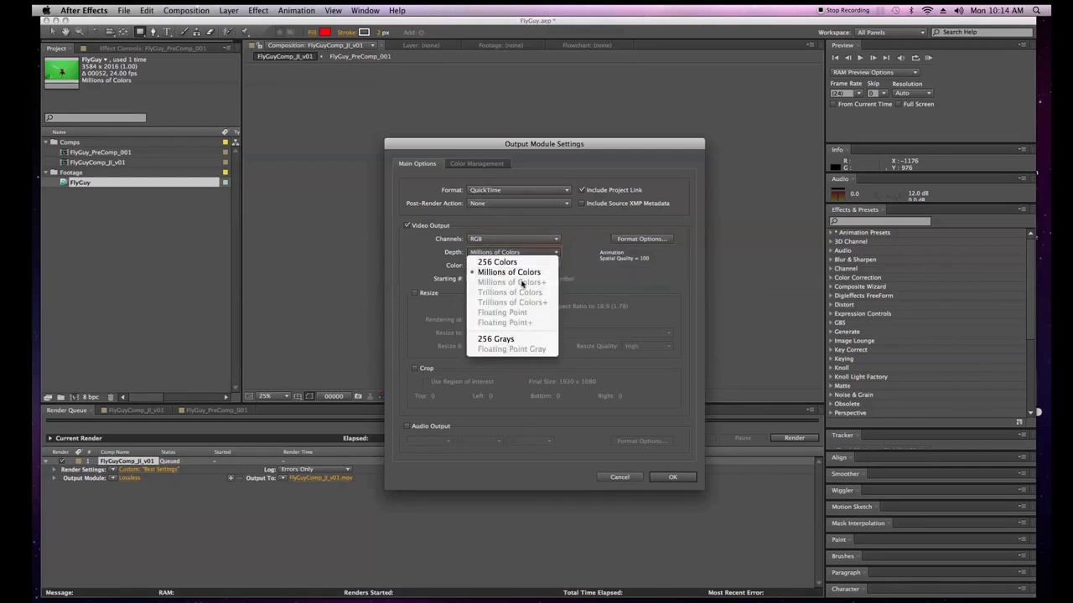
click(586, 234)
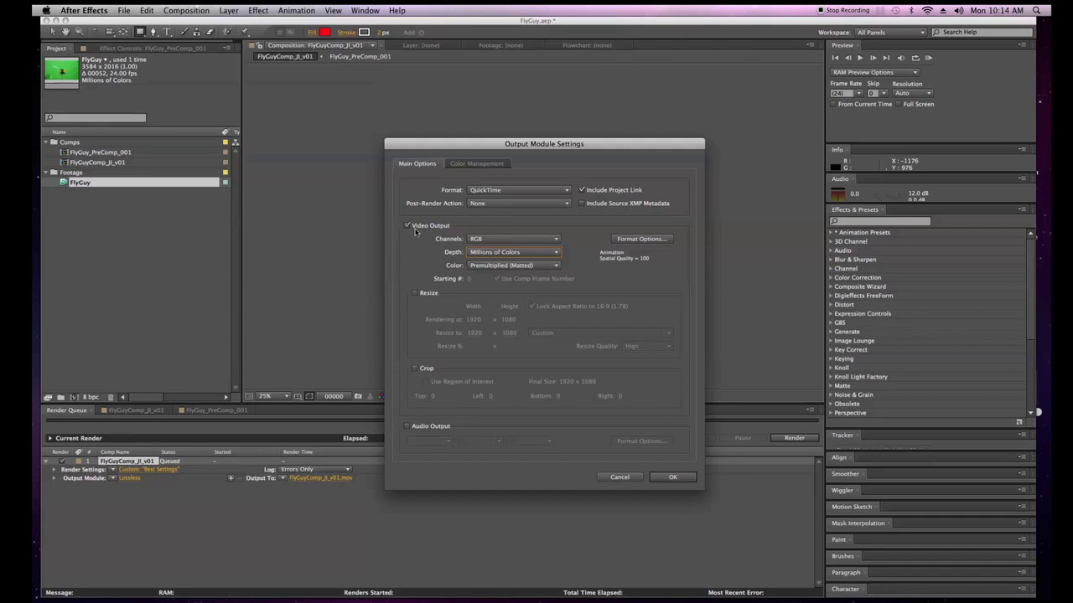
- Set the QuickTime video codec to Apple ProRes 422 (HQ) in the output module's format options and confirm
click(633, 241)
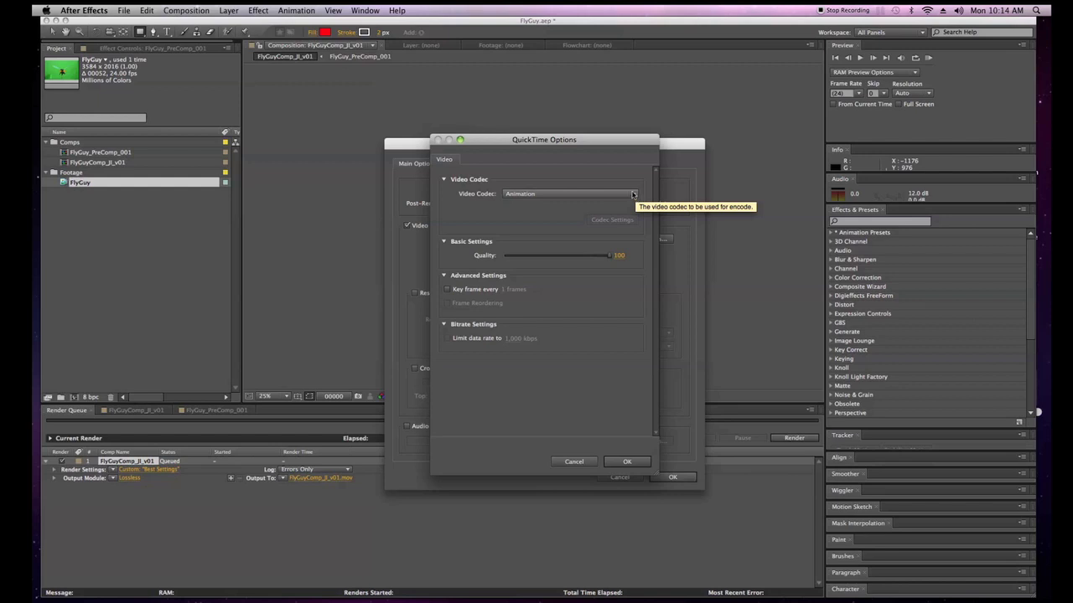
click(633, 194)
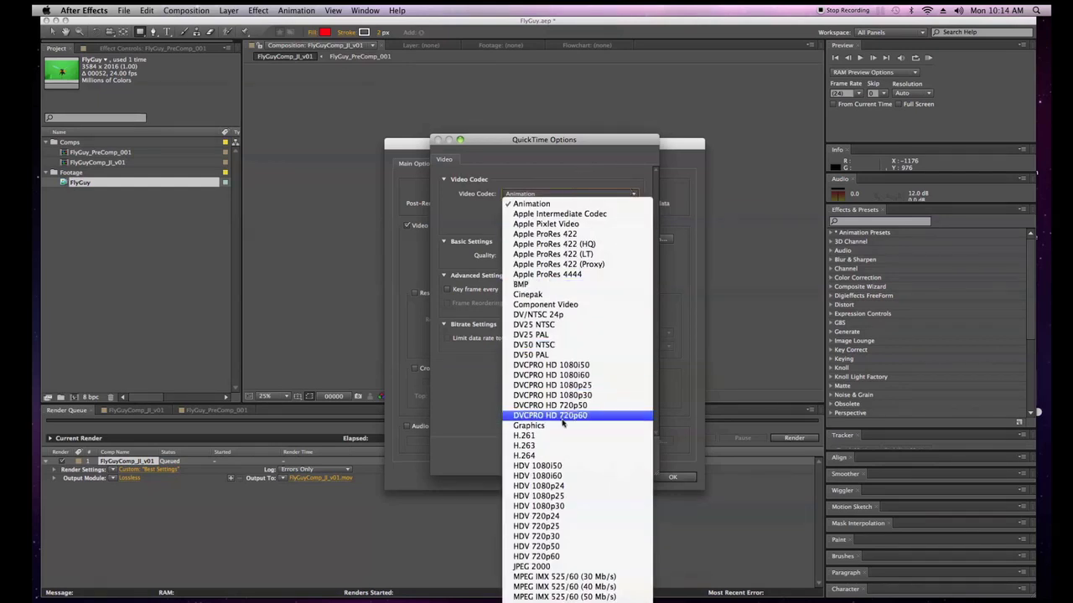
scroll(536, 486, down, 5)
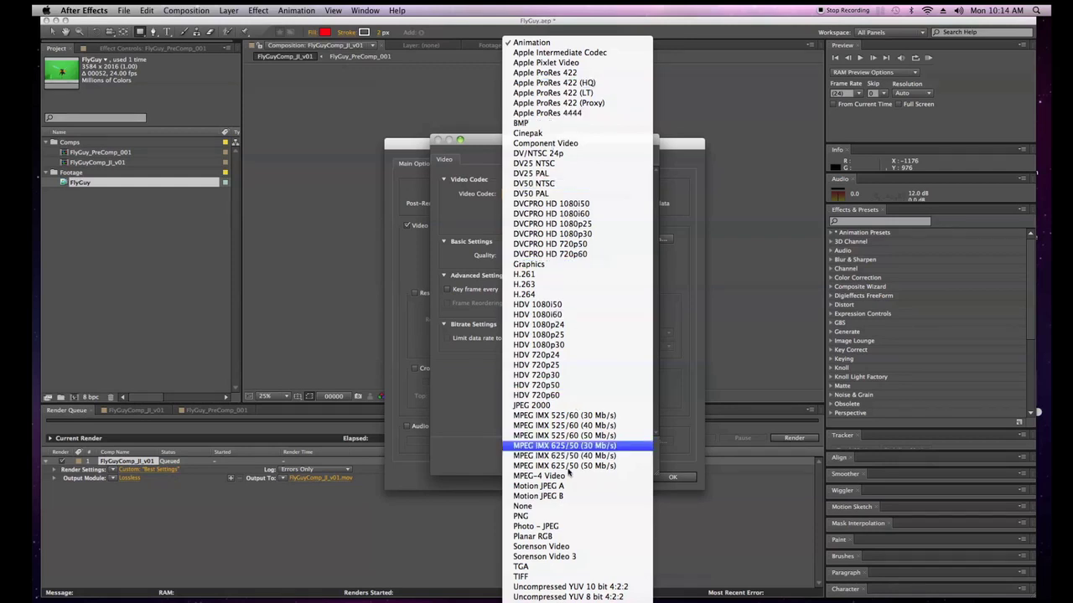
mouse_move(578, 601)
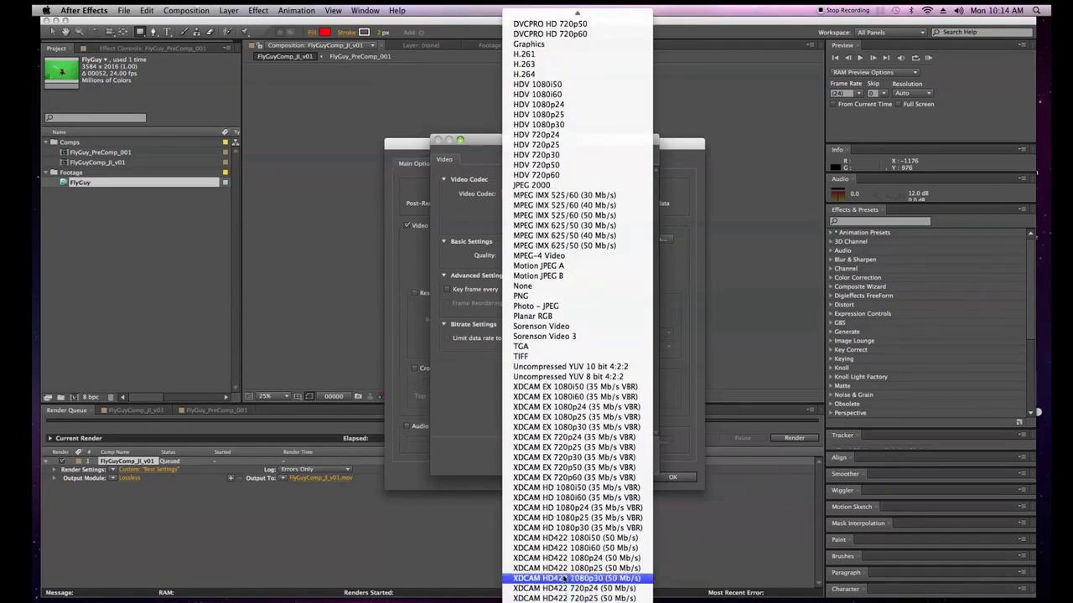
mouse_move(557, 9)
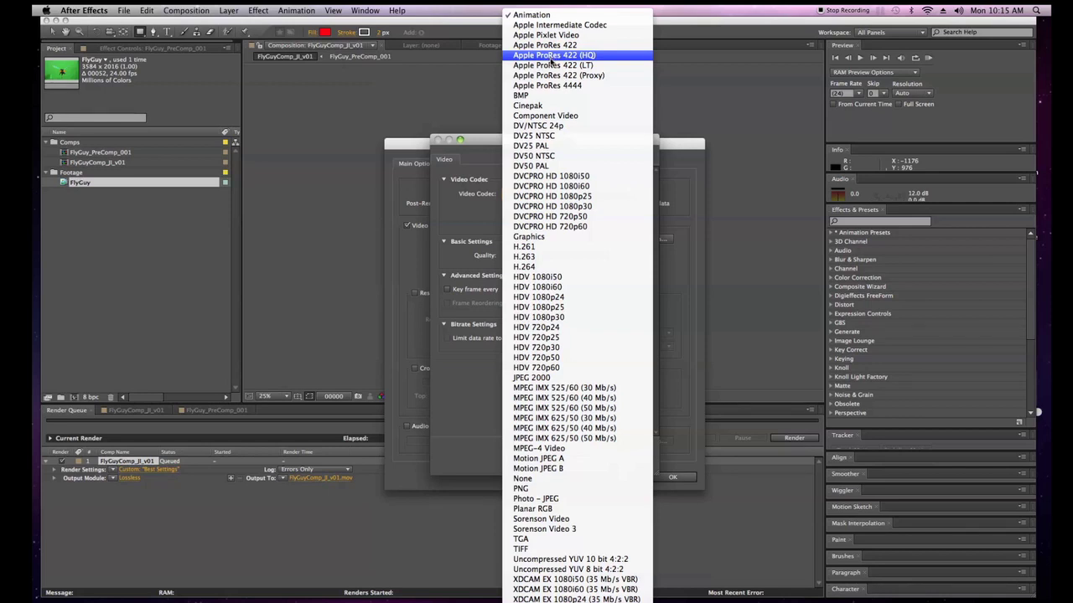
click(554, 56)
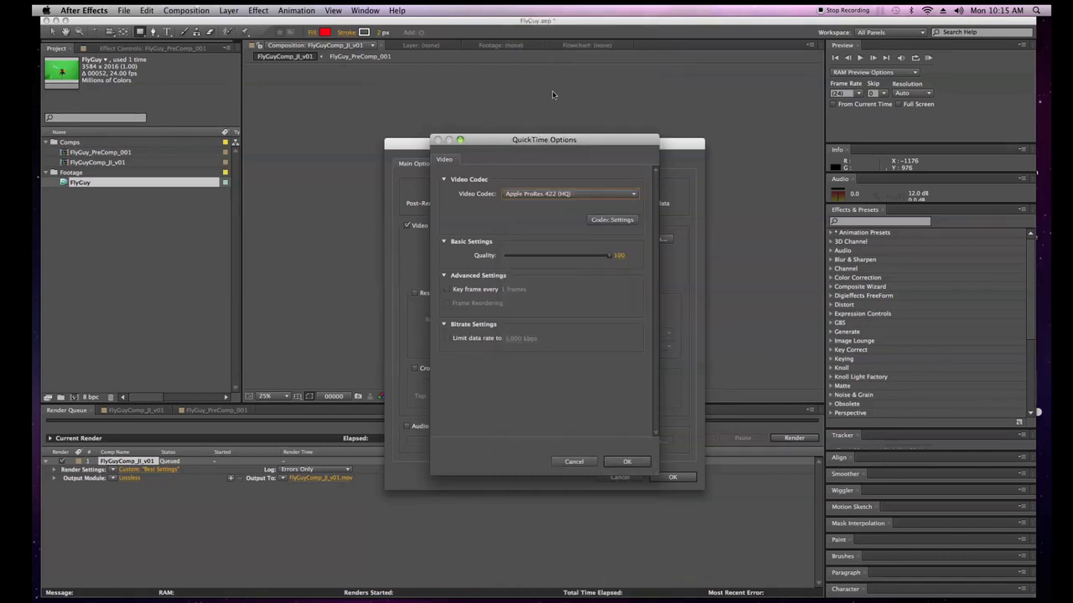
click(626, 462)
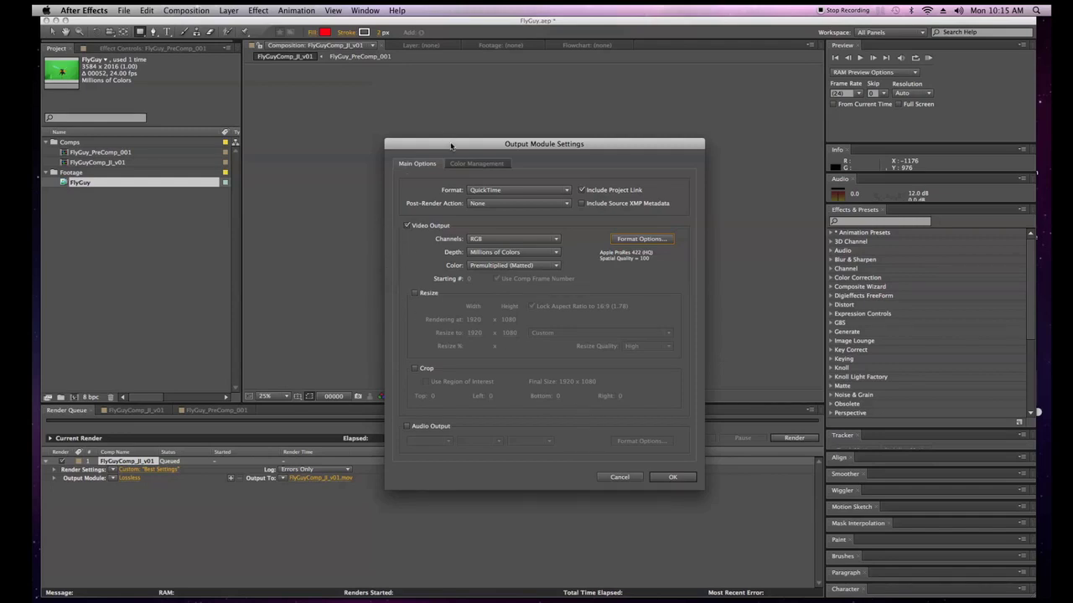
- Check the audio output options, leave audio output disabled and confirm the output module settings
drag(450, 146, 399, 98)
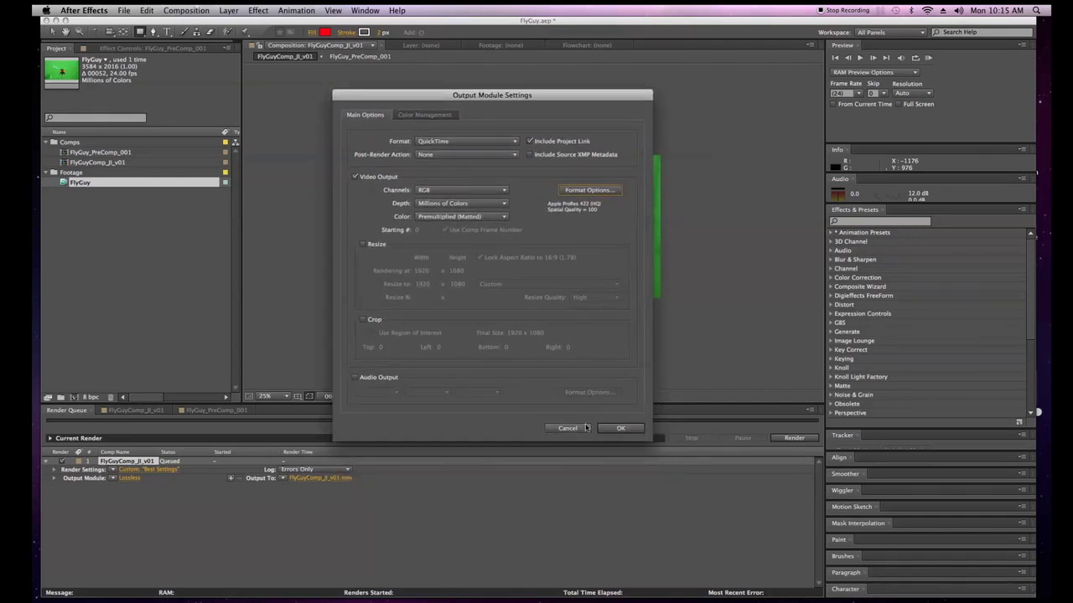
click(355, 378)
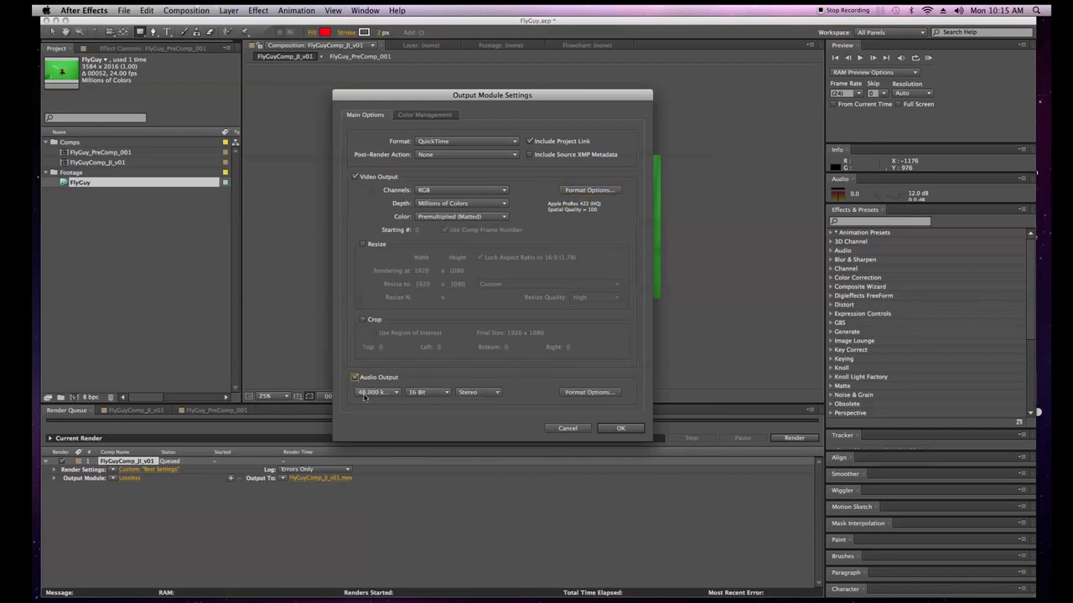
click(373, 392)
click(376, 380)
click(355, 378)
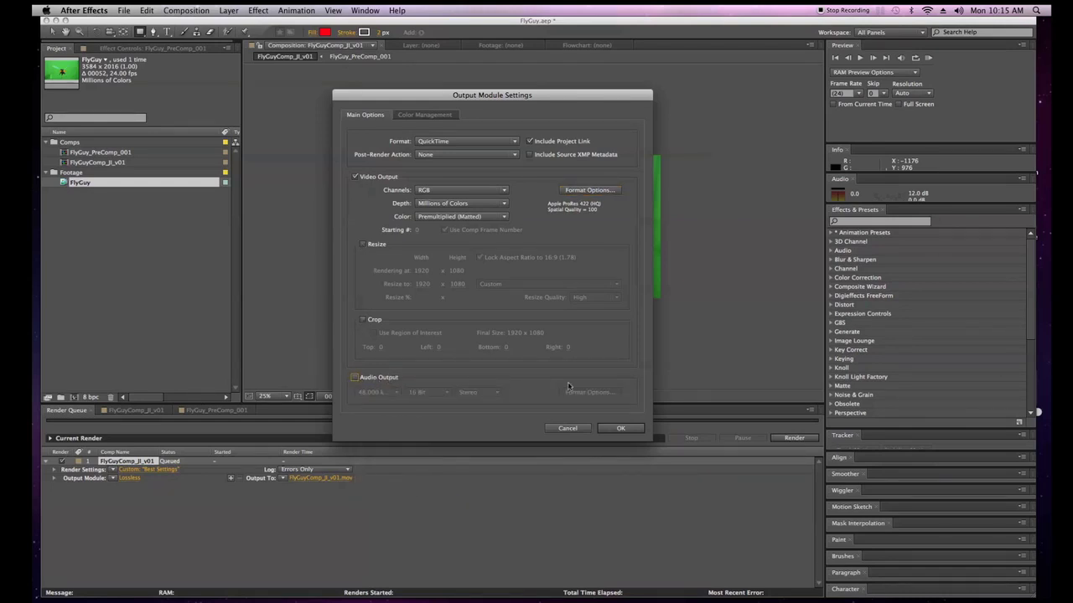
click(620, 429)
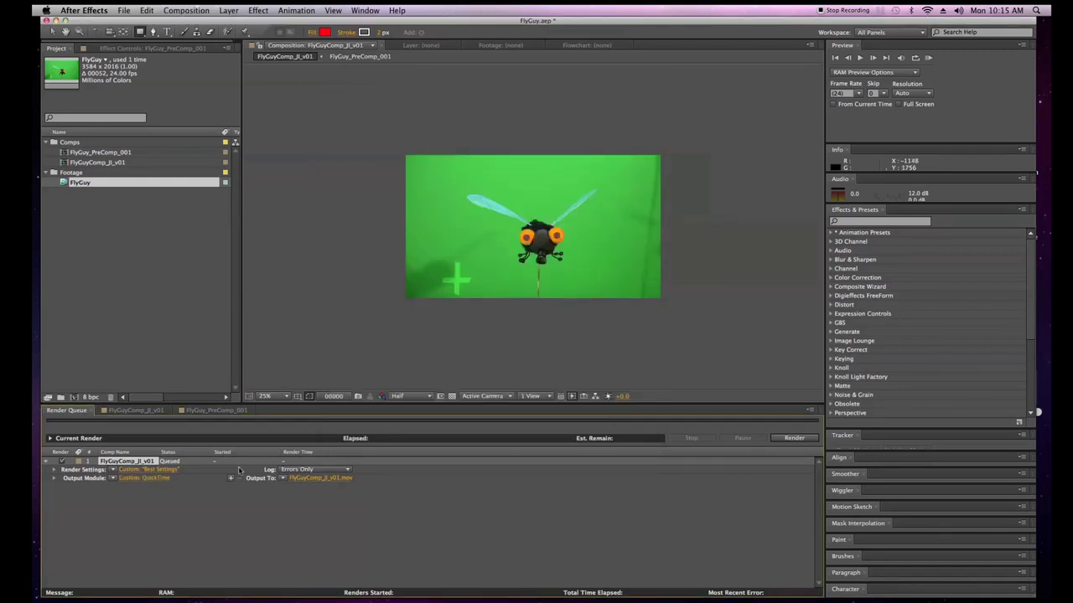
- Send the render output to FlyGuy.mov on the Desktop, replacing the existing file, and render the queue
click(317, 478)
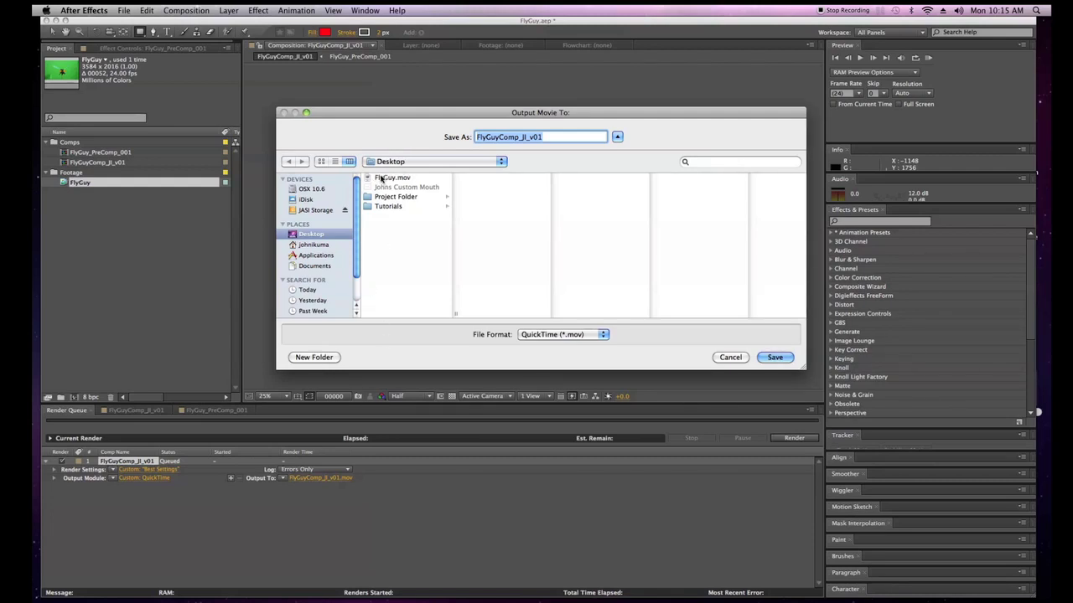
click(382, 179)
click(406, 180)
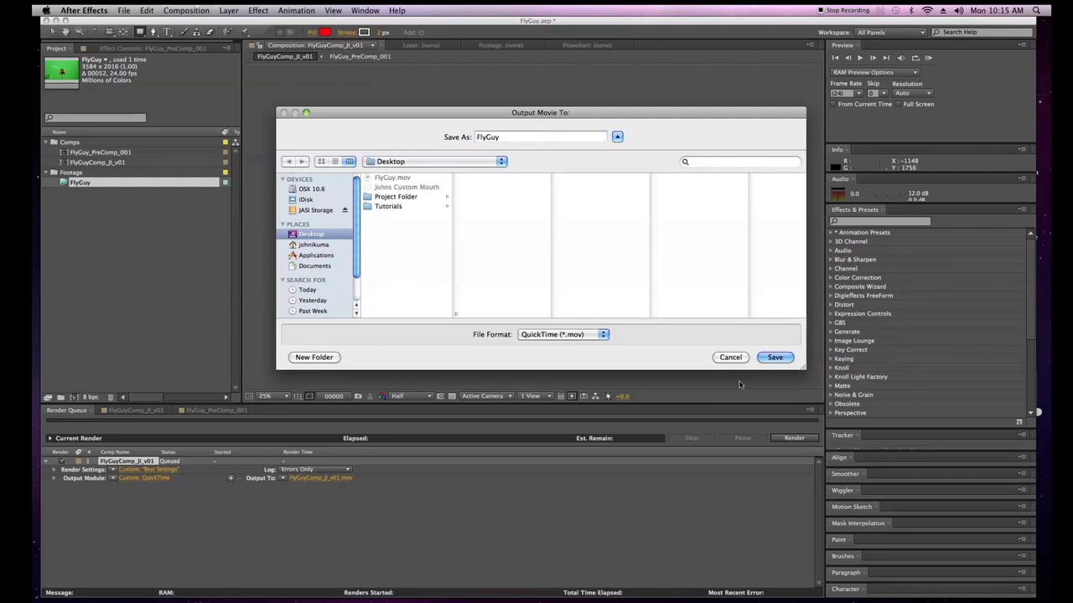
click(775, 357)
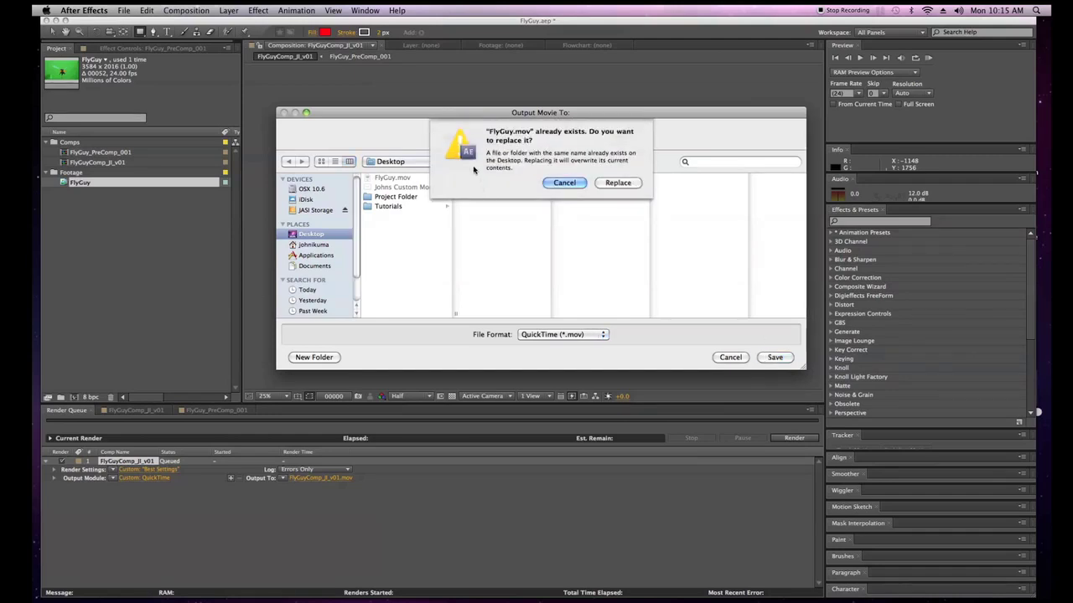
click(617, 182)
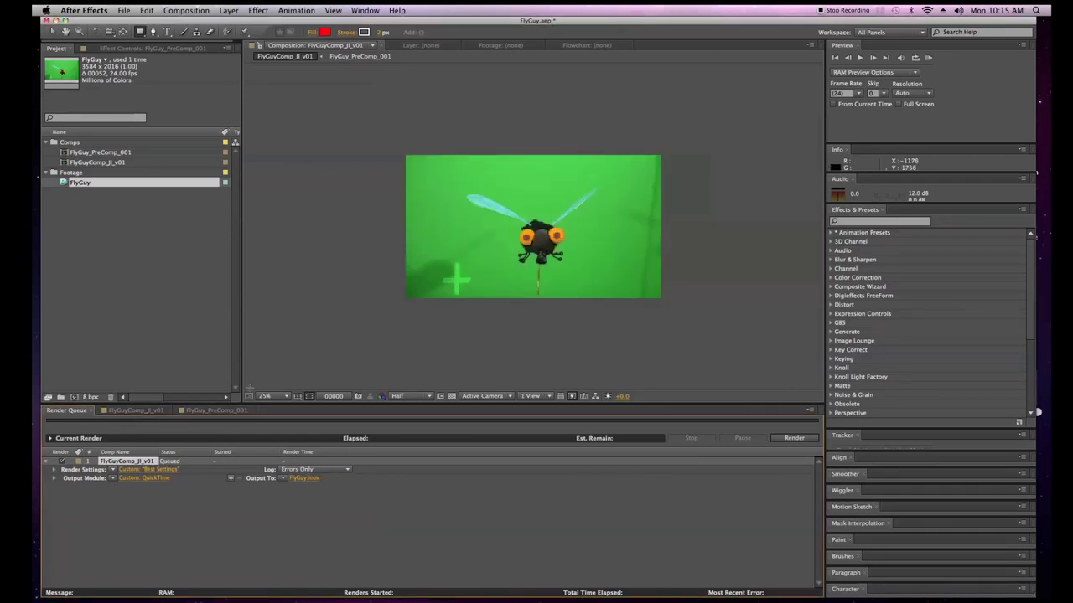
click(792, 438)
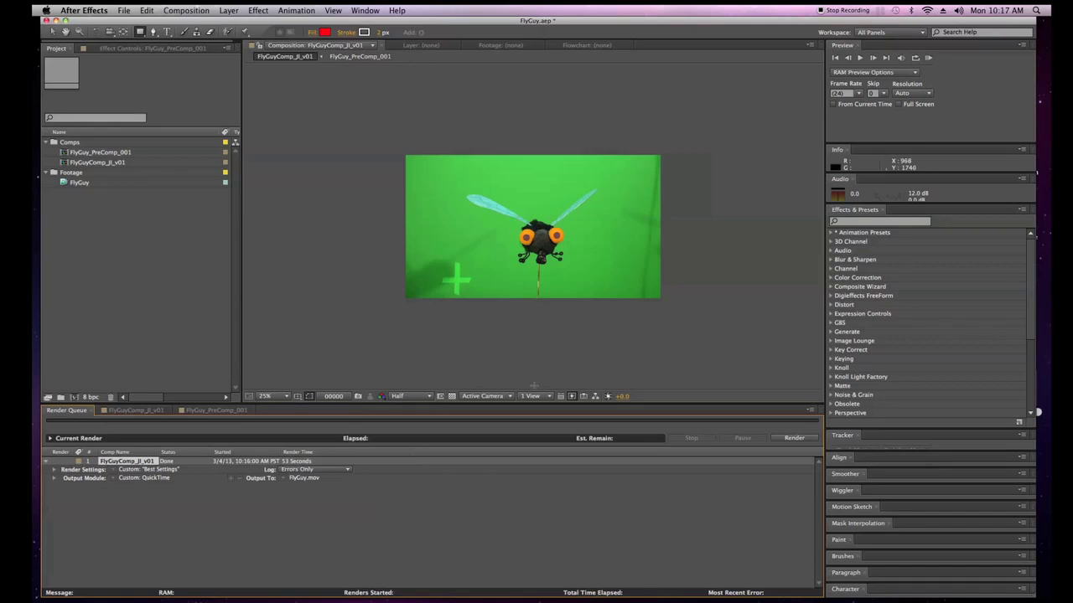
- Deselect the render item, look at the FlyGuy_PreComp_001 timeline, return to the render queue and activate the Selection tool
click(174, 528)
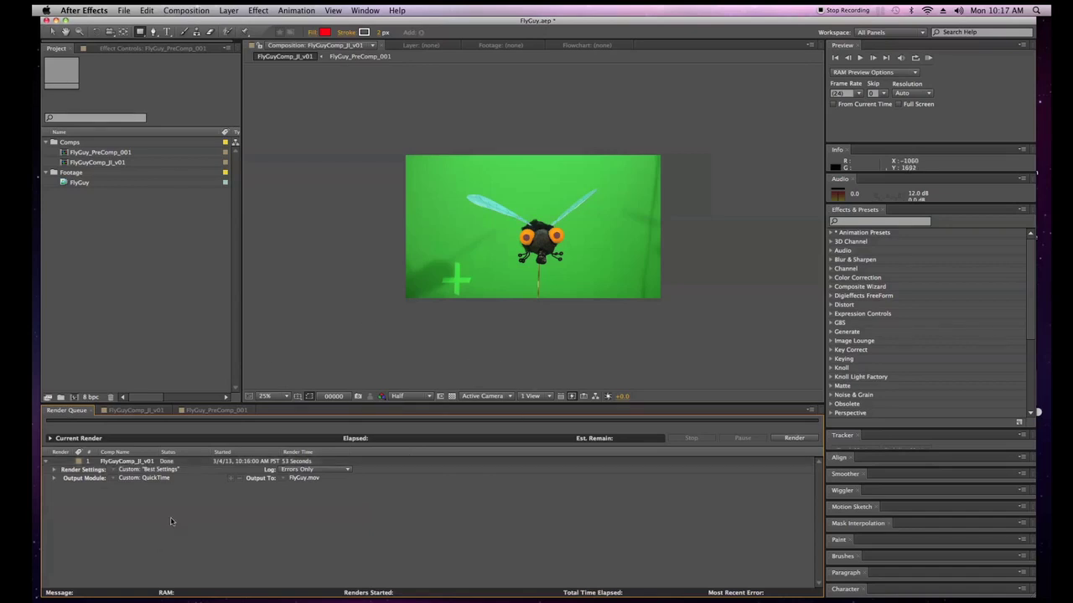
click(136, 410)
click(195, 410)
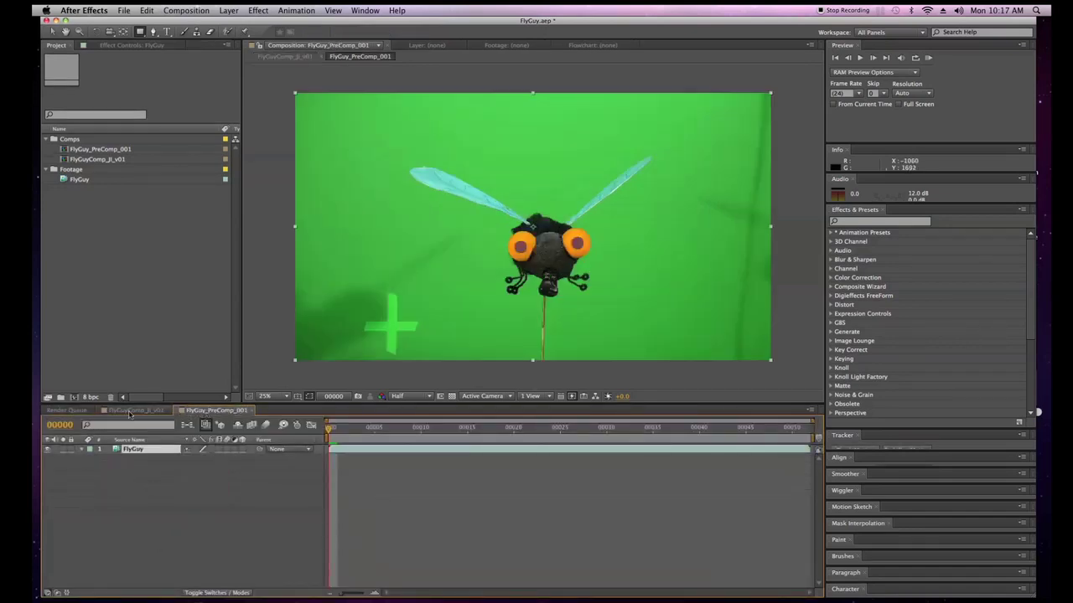
click(67, 410)
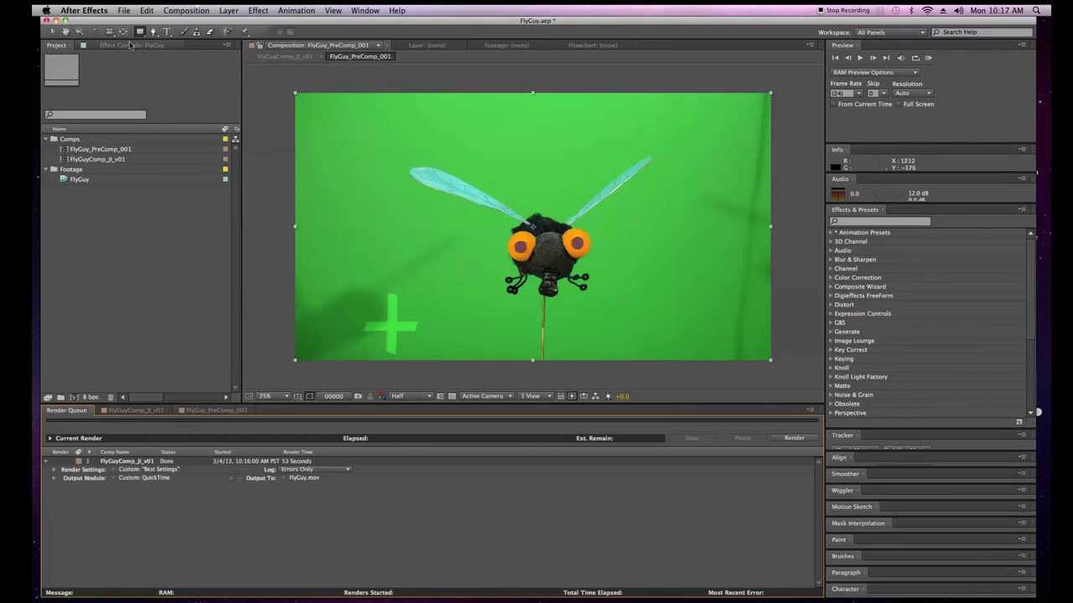
click(52, 31)
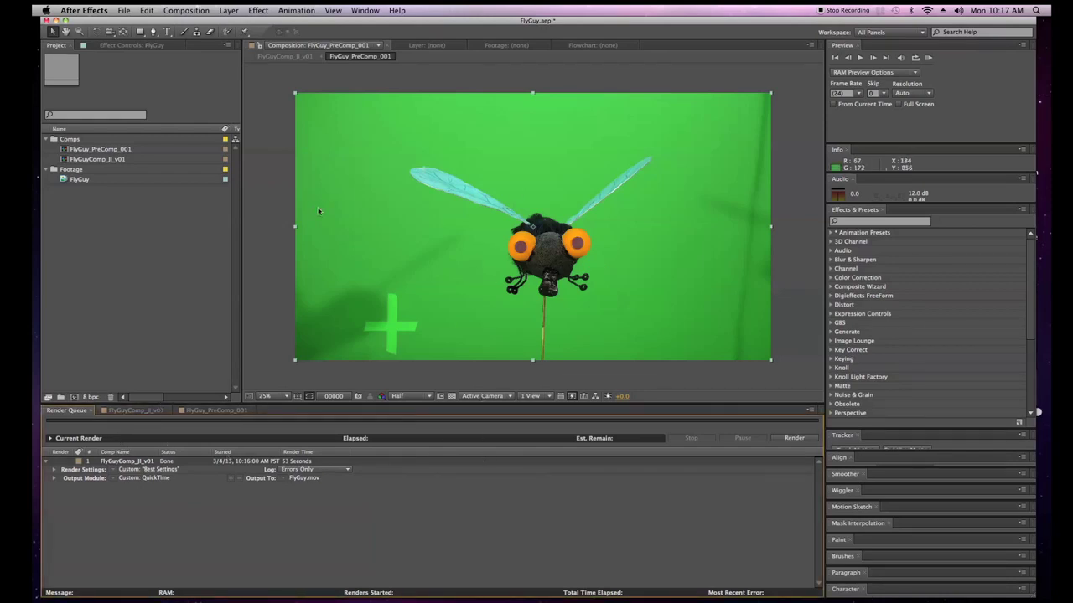
- Bring up the FlyGuyComp_JI_v01 timeline, play its preview from the first frame and stop the playback
click(130, 411)
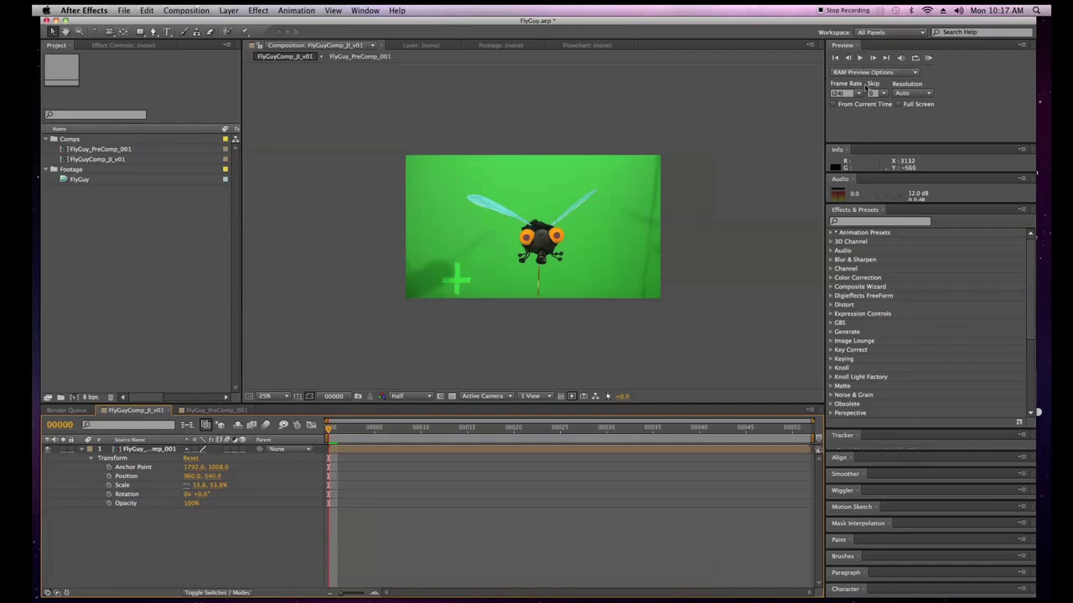
click(859, 59)
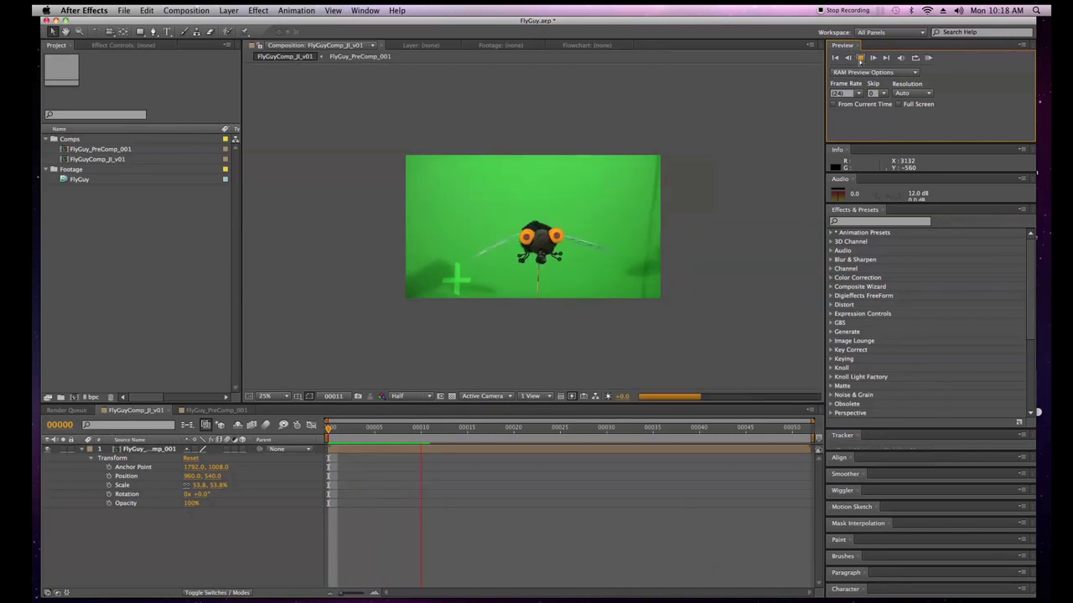
click(860, 61)
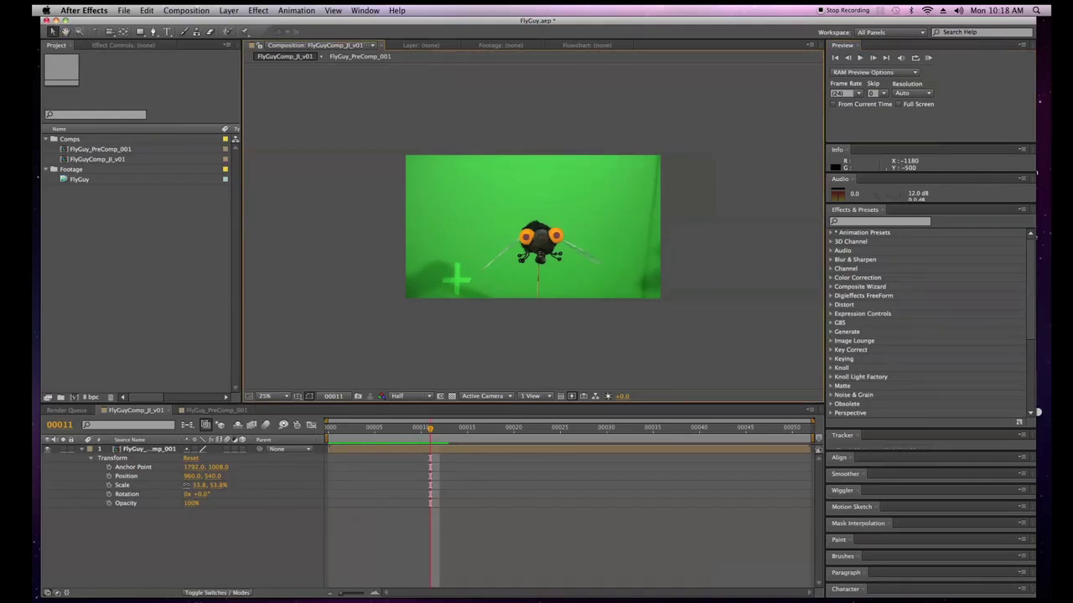
- Switch to Finder, preview the rendered FlyGuy.mov from the Desktop folder, and close the preview and the Finder window
click(48, 593)
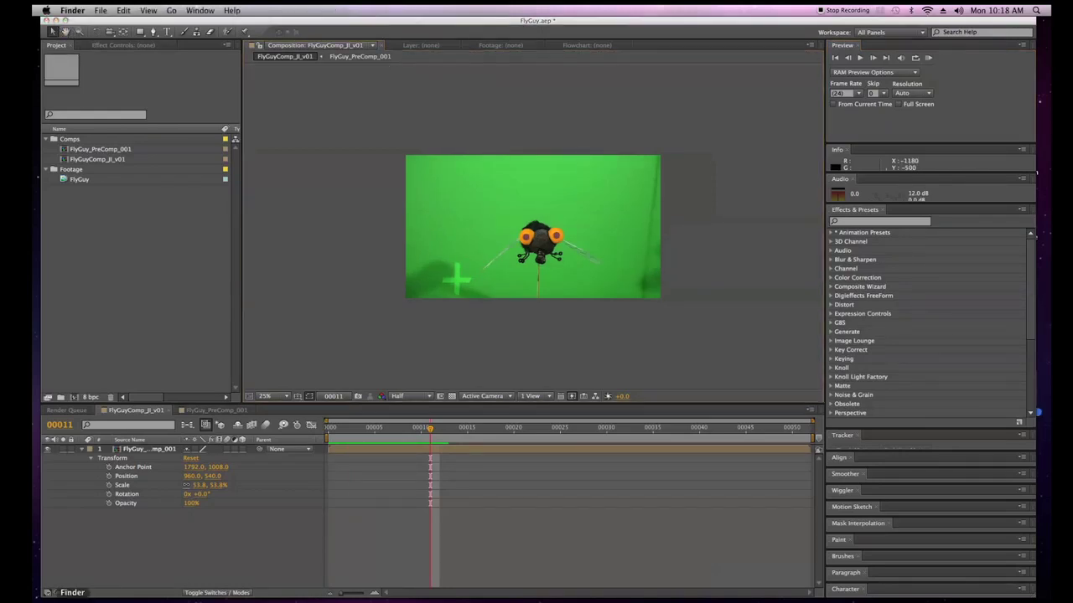
click(559, 143)
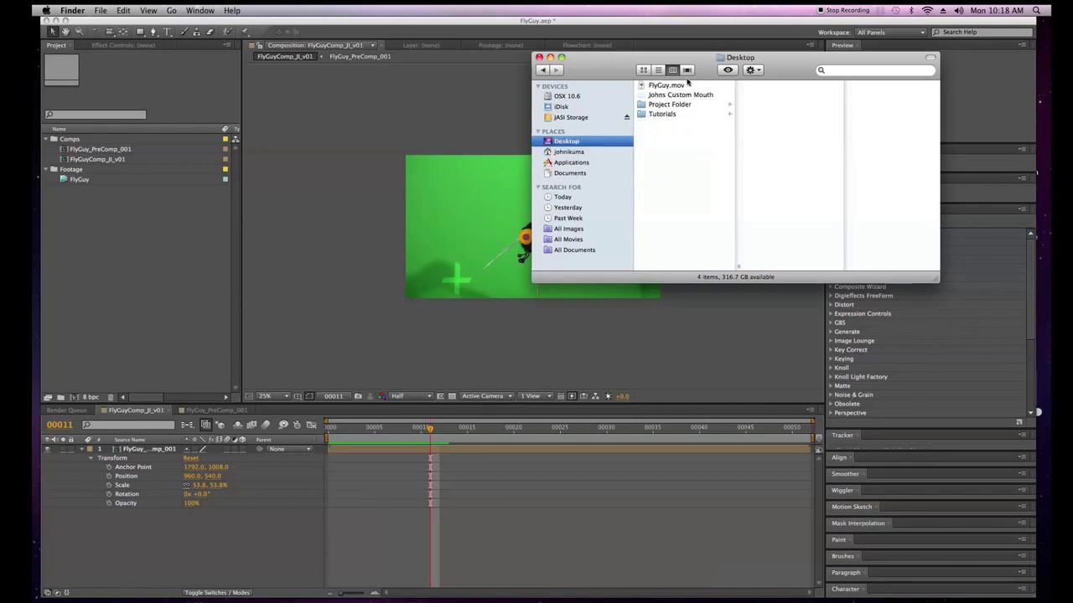
click(677, 85)
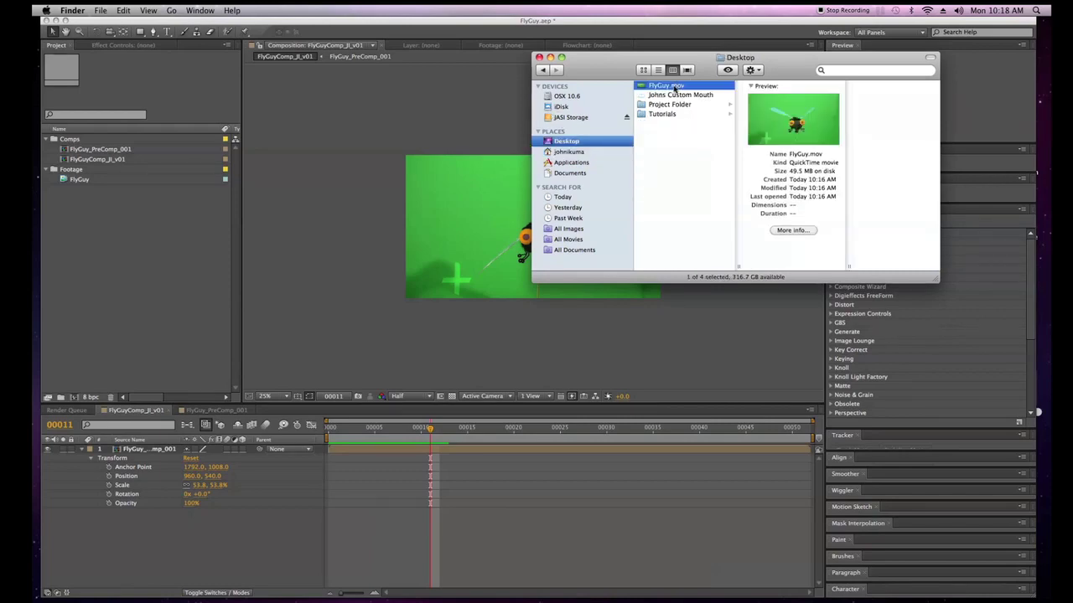
key(space)
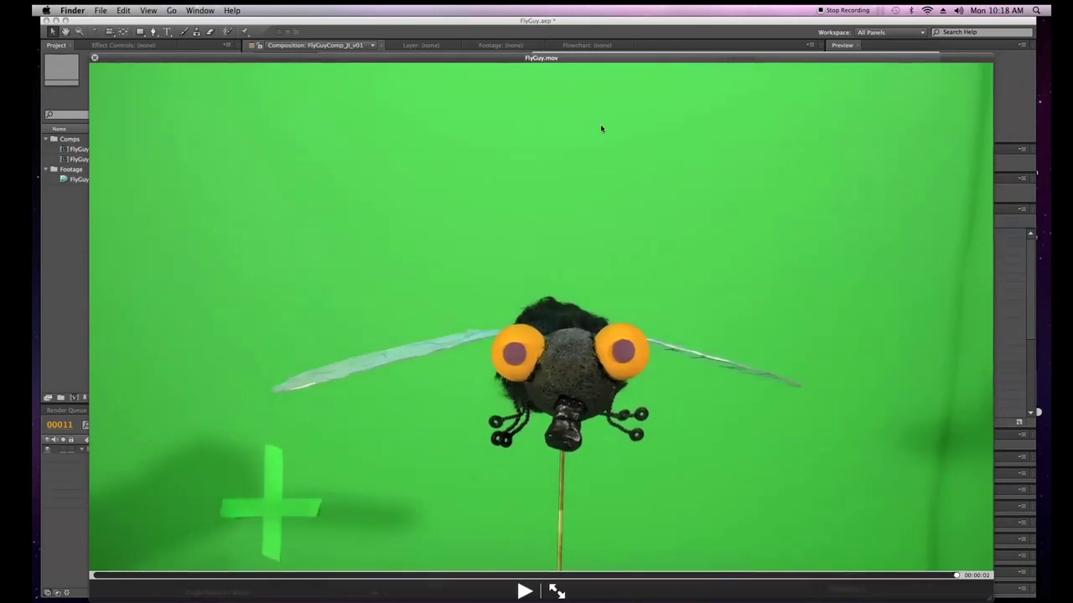
click(95, 58)
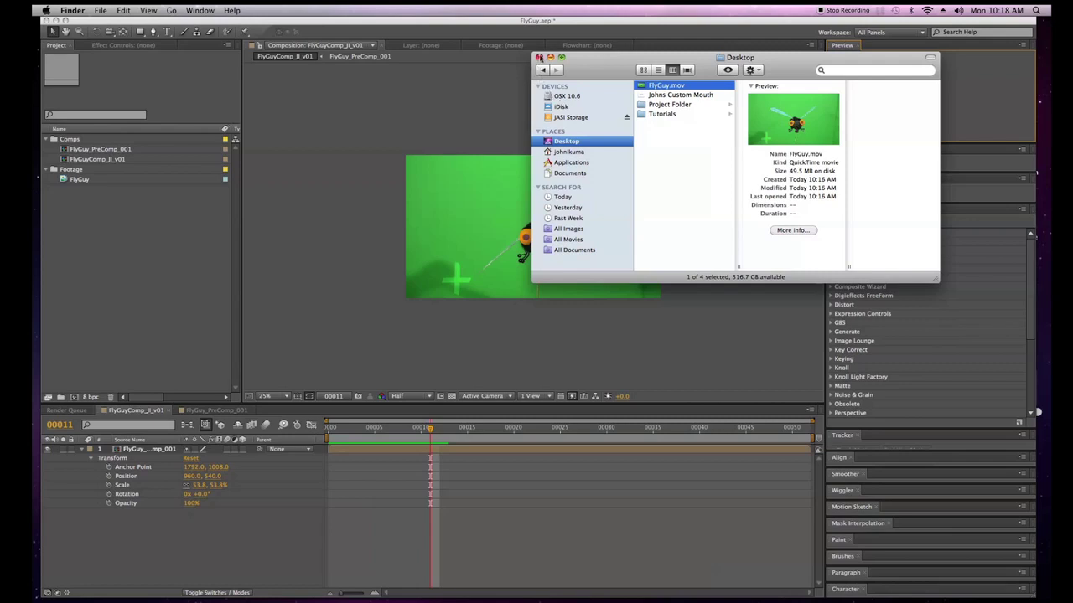
click(540, 58)
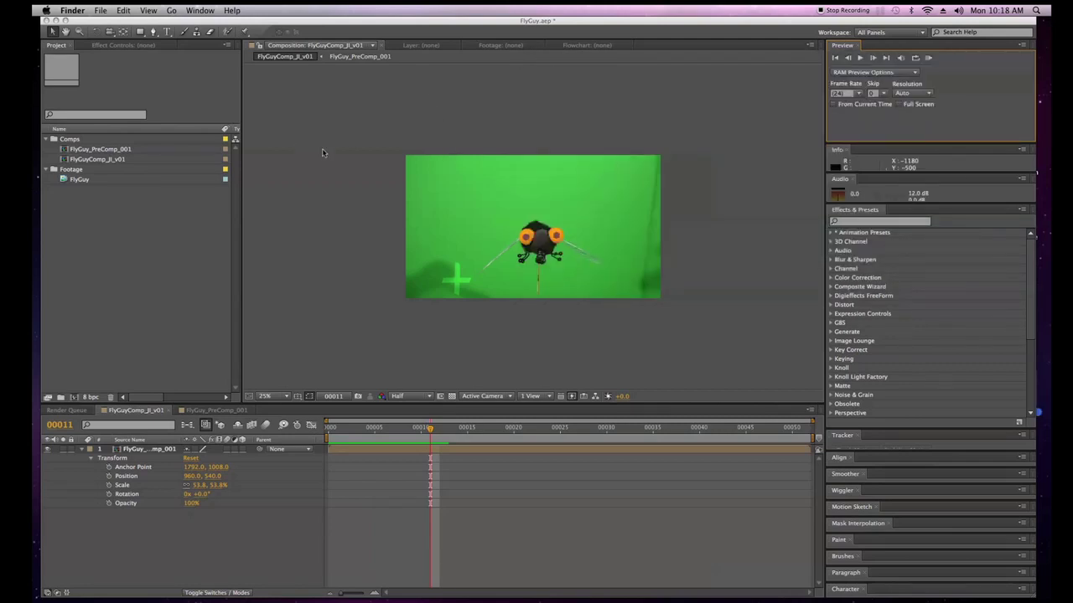